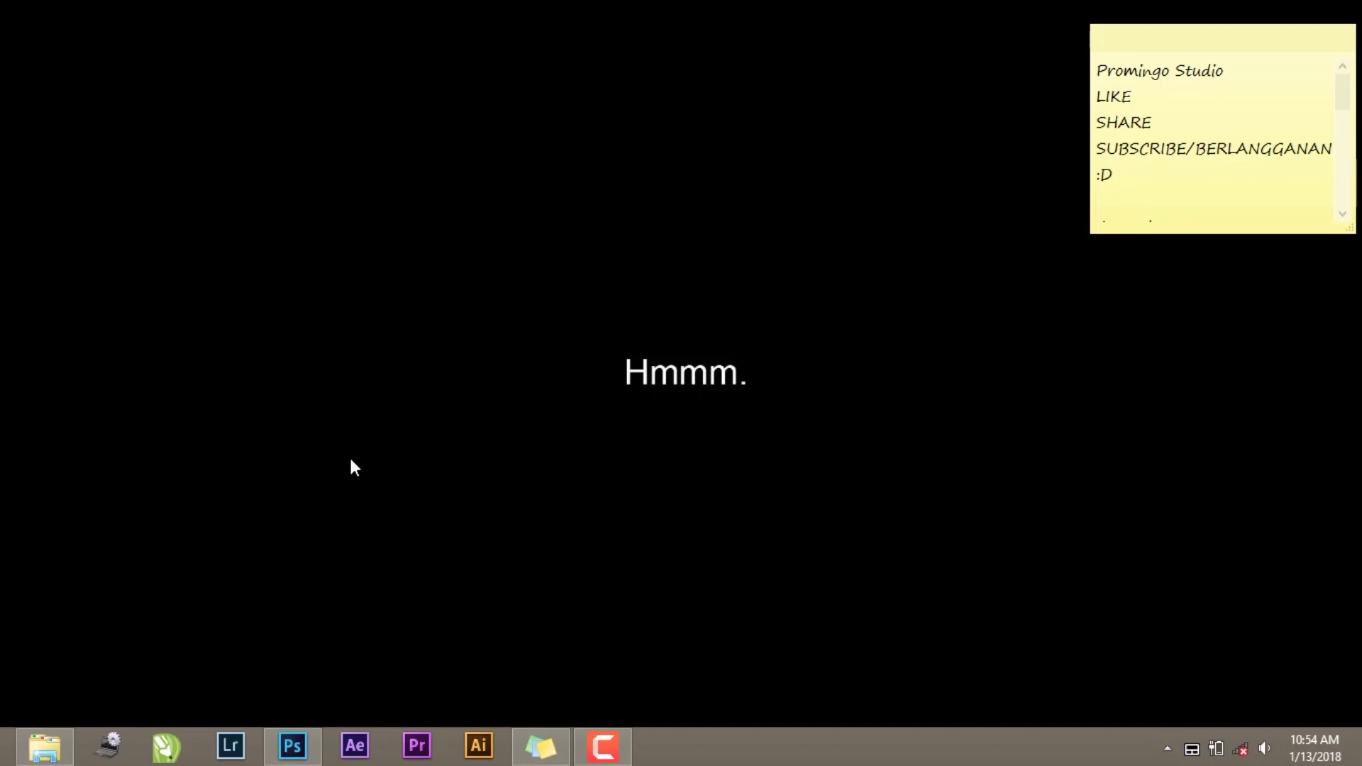
# - Open DSC_0360.JPG from the color grading folder in Photoshop by dragging it in from File Explorer
pyautogui.click(292, 746)
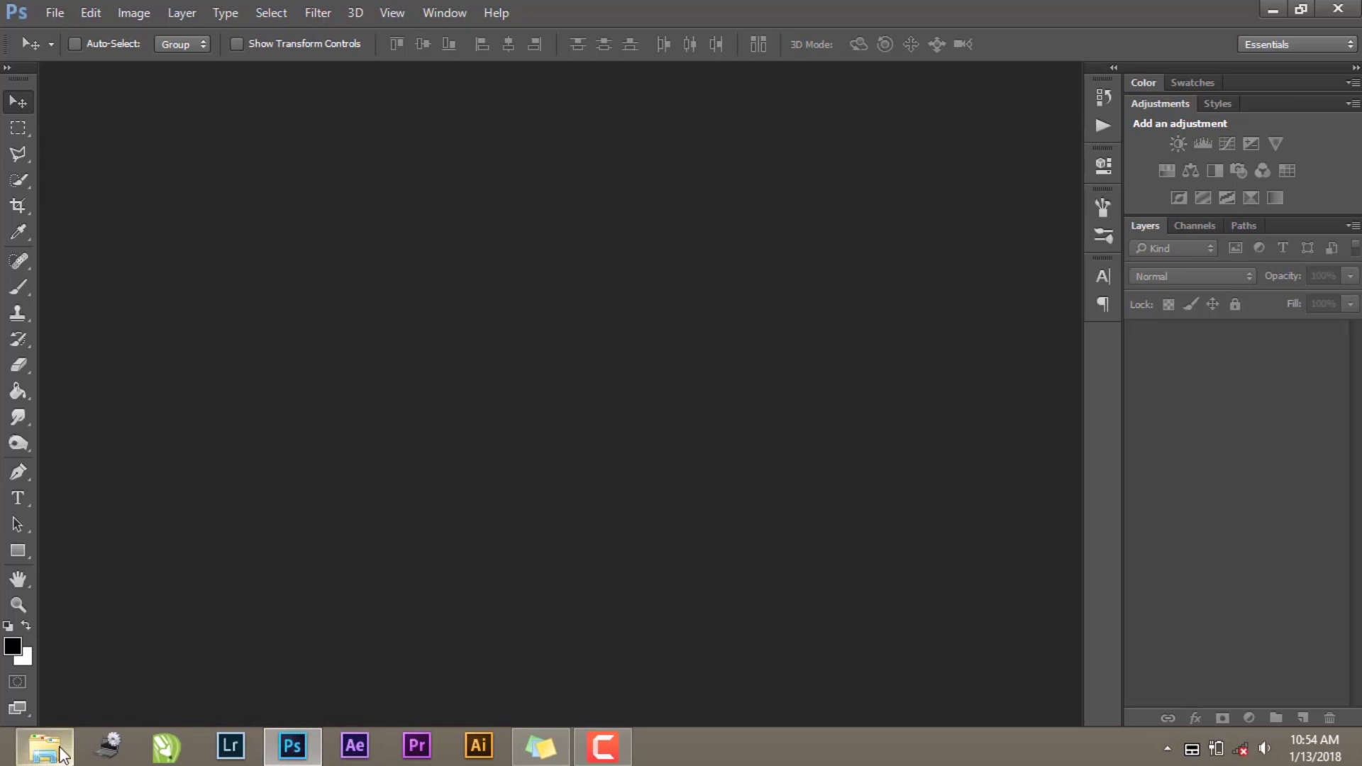
pyautogui.click(44, 746)
pyautogui.moveTo(225, 265); pyautogui.dragTo(311, 761)
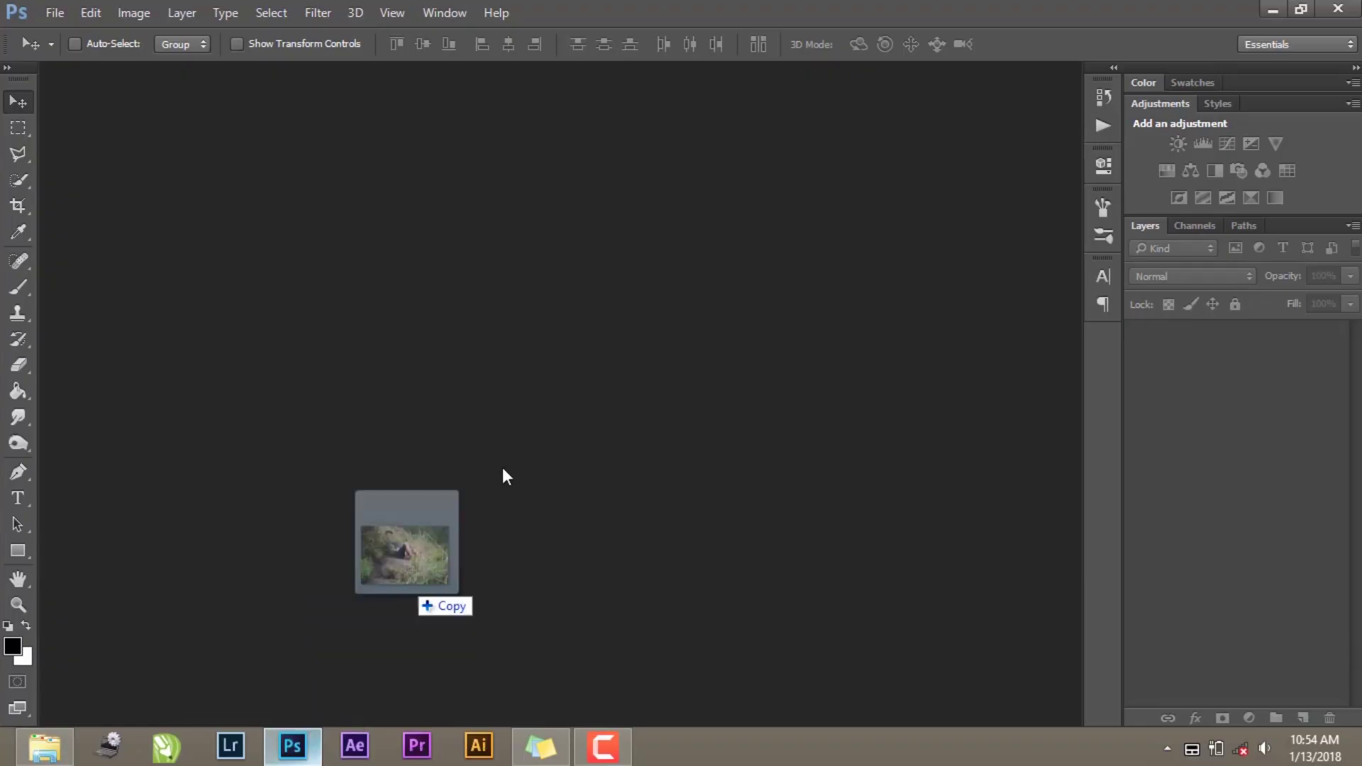
pyautogui.moveTo(311, 760); pyautogui.dragTo(540, 424)
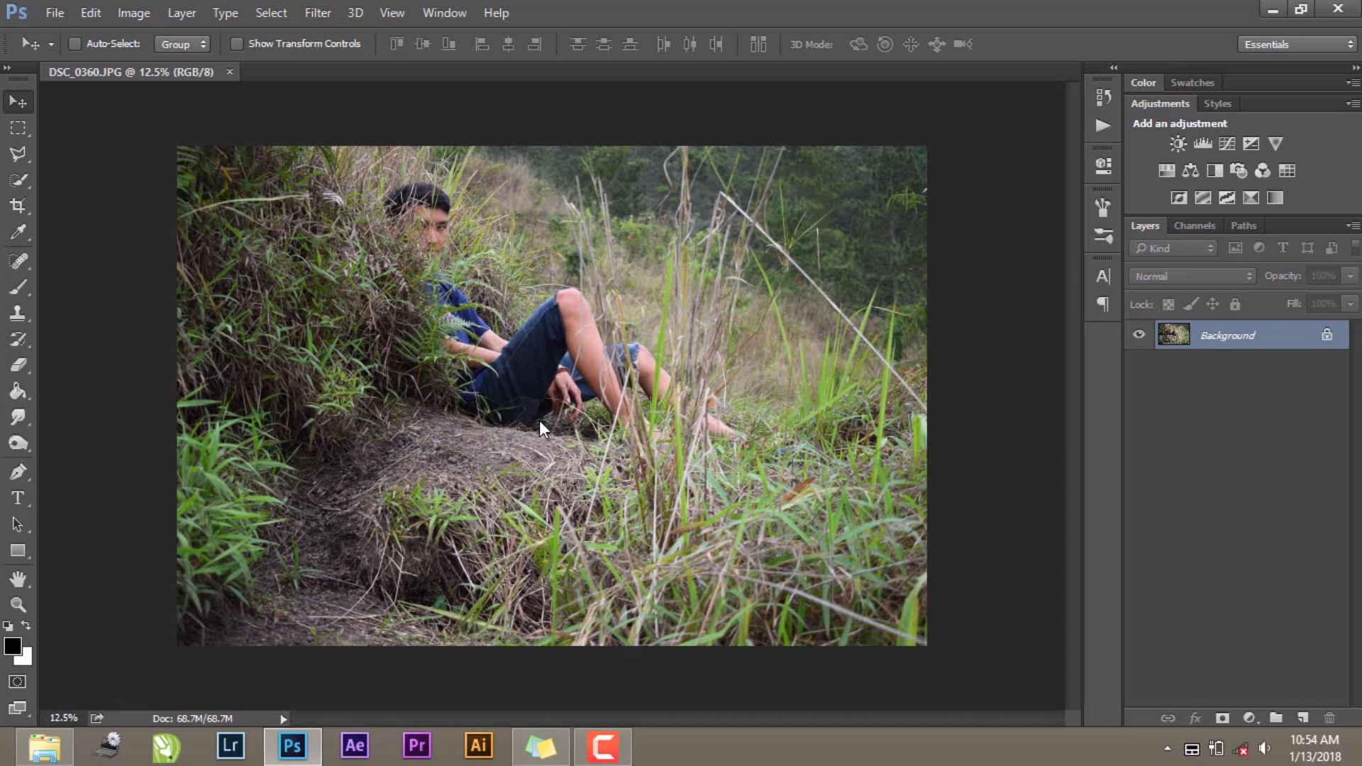
# - Duplicate the Background layer as Layer 1 and launch the Camera Raw Filter on it
pyautogui.hotkey('ctrl', 'j')
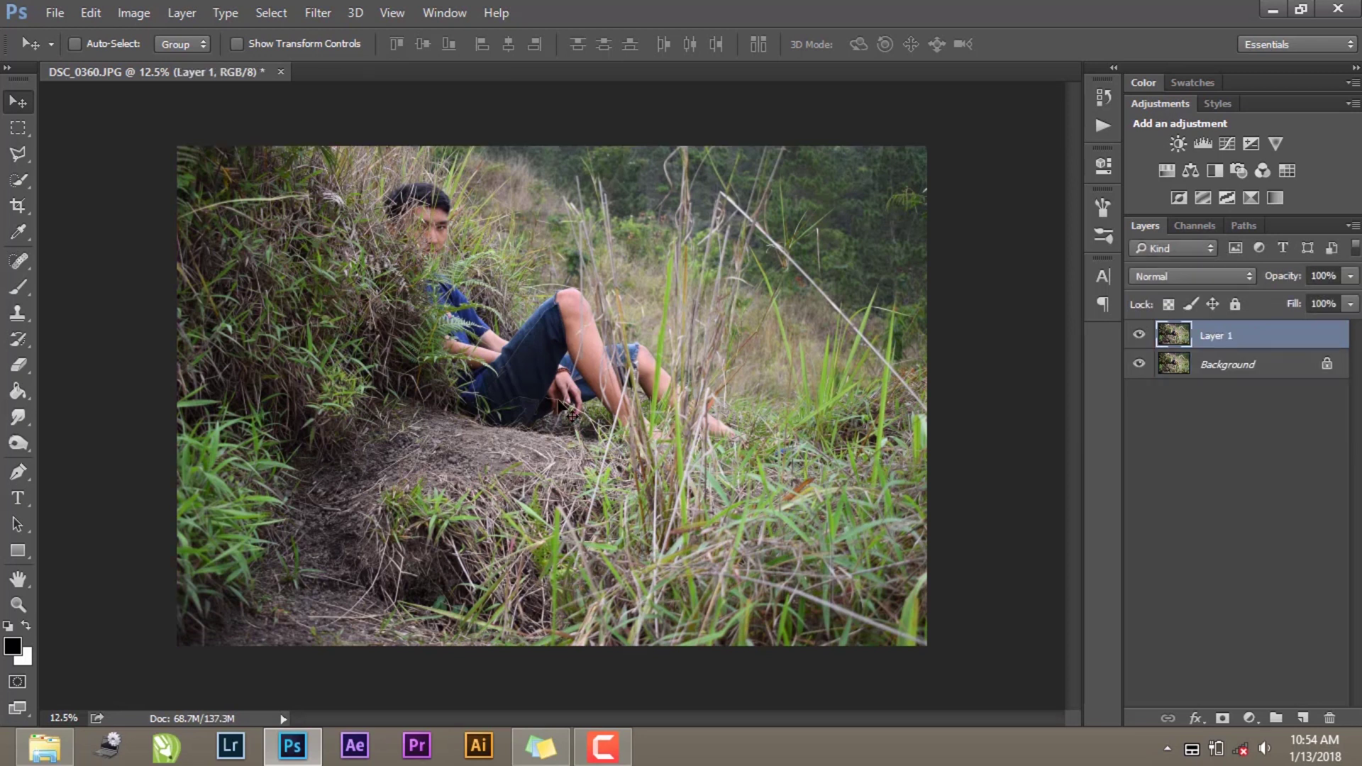
pyautogui.click(321, 12)
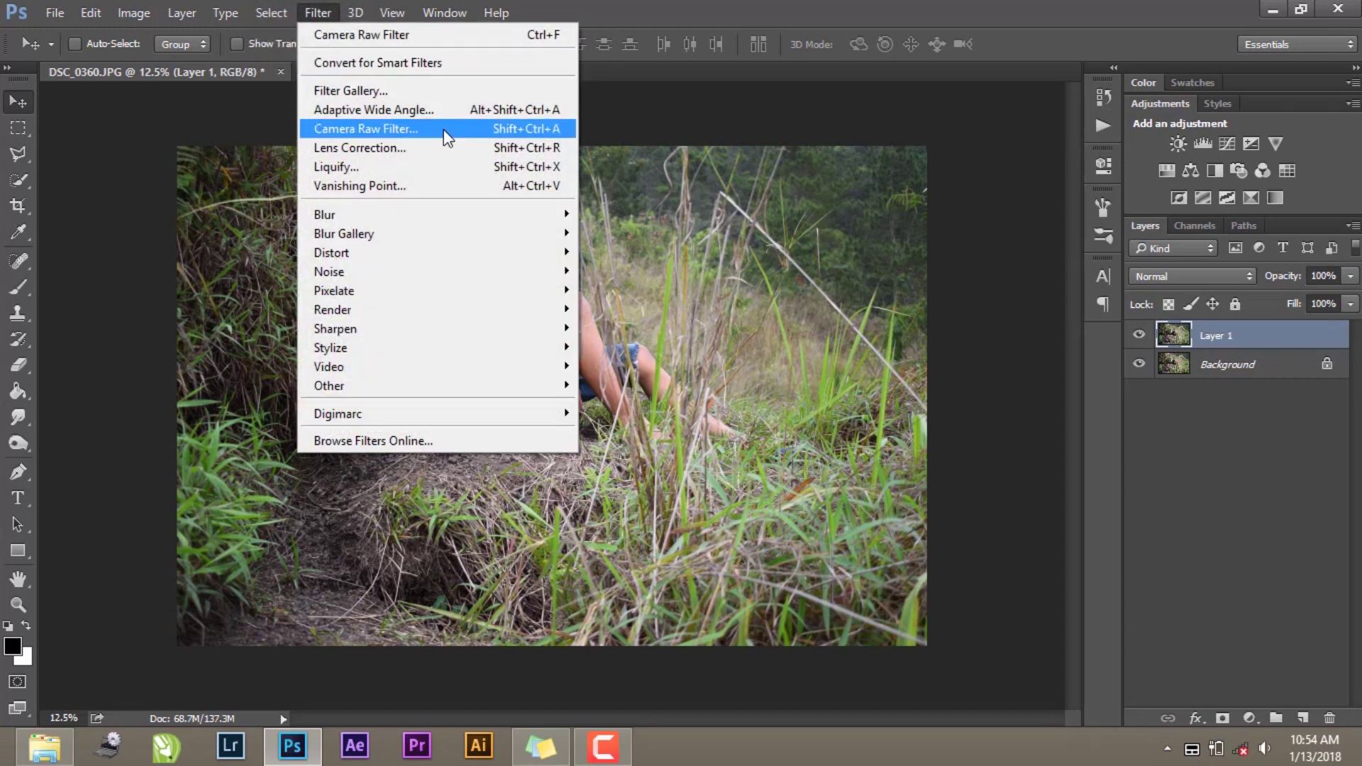
pyautogui.click(522, 131)
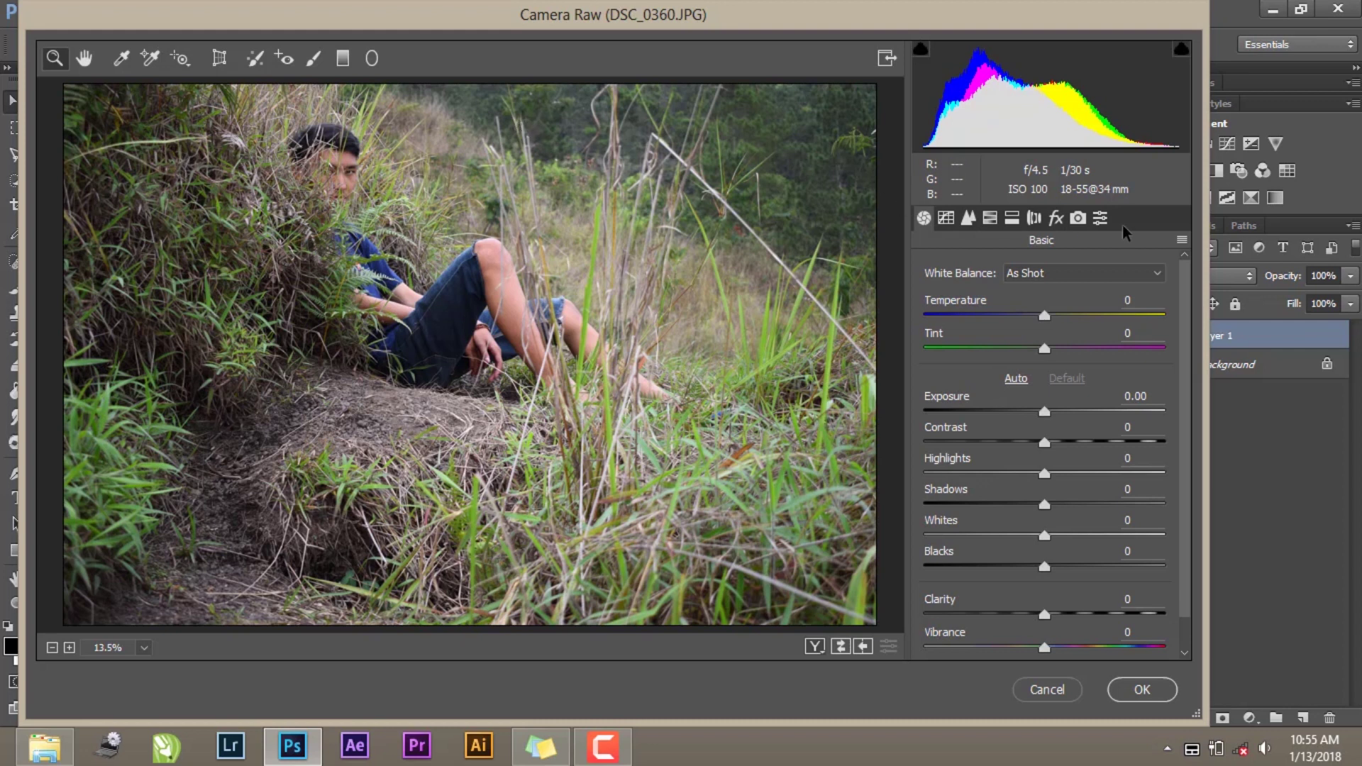
# - In Camera Raw Basic, set Exposure -0.10, Highlights +16, Shadows -18 and Saturation +7
pyautogui.scroll(-1, 1142, 320)
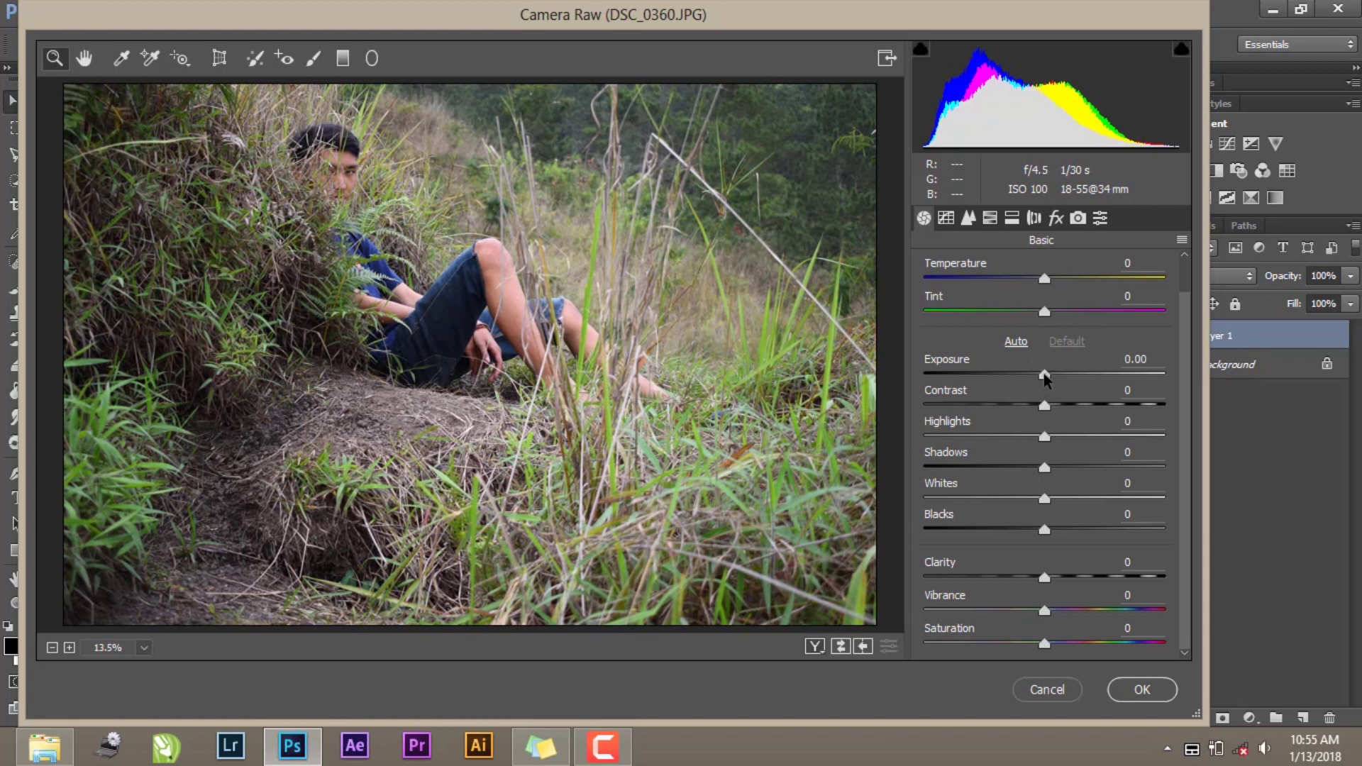
pyautogui.moveTo(1044, 376); pyautogui.dragTo(1043, 376)
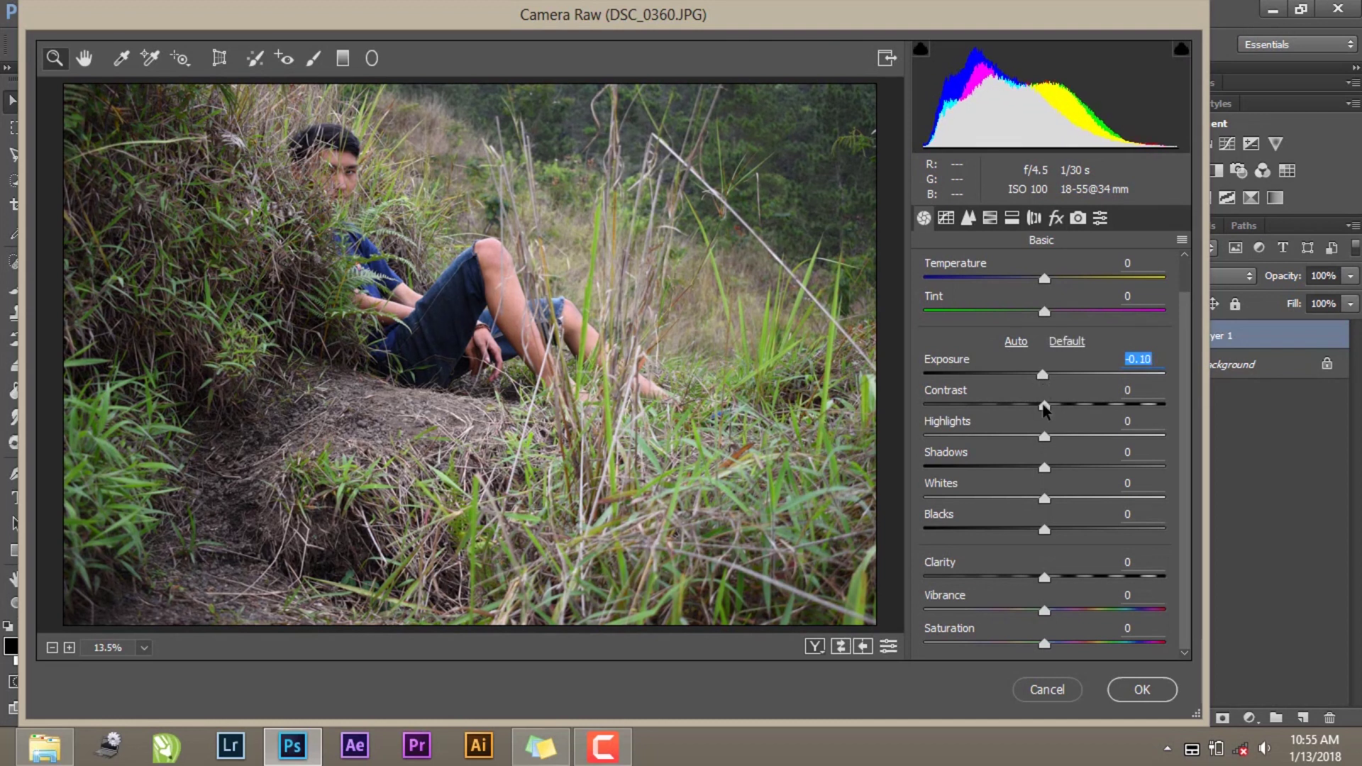
pyautogui.moveTo(1045, 435); pyautogui.dragTo(1065, 436)
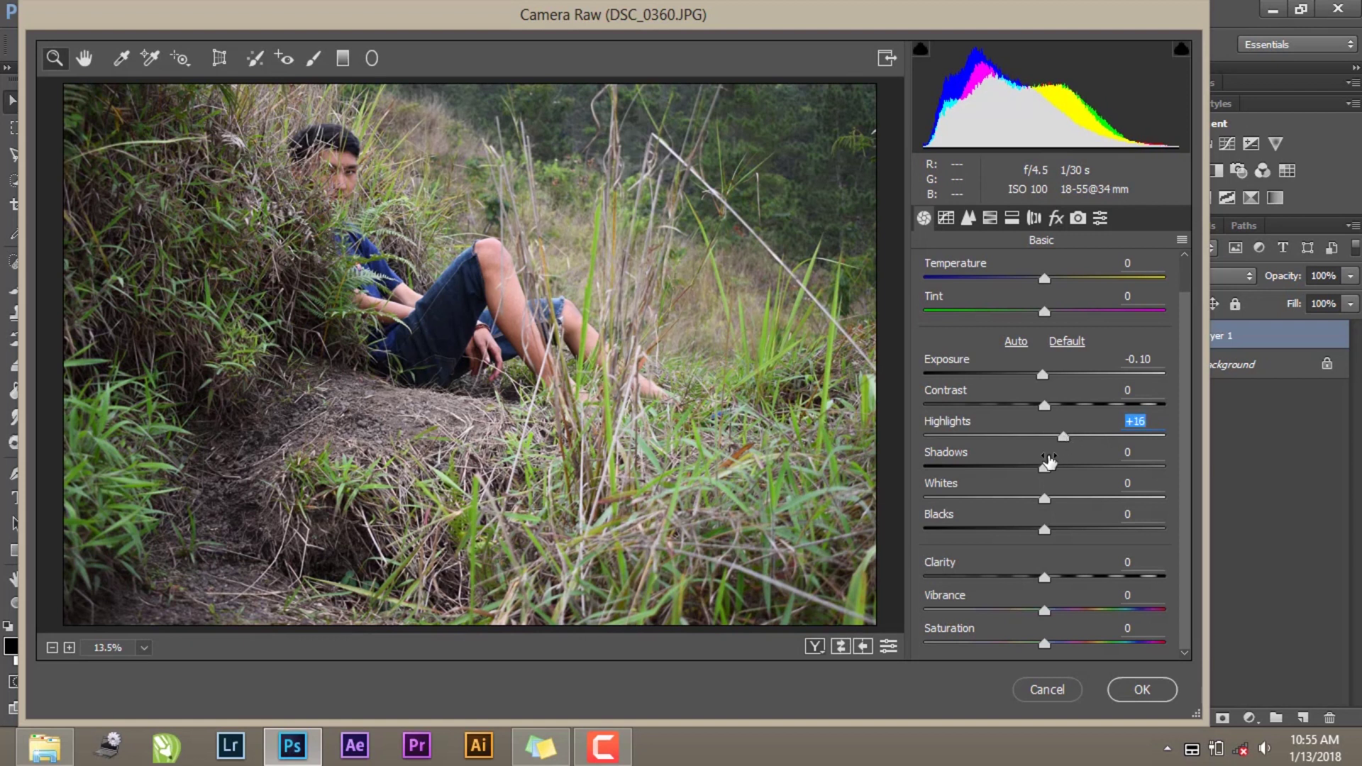
pyautogui.moveTo(1044, 468); pyautogui.dragTo(1024, 466)
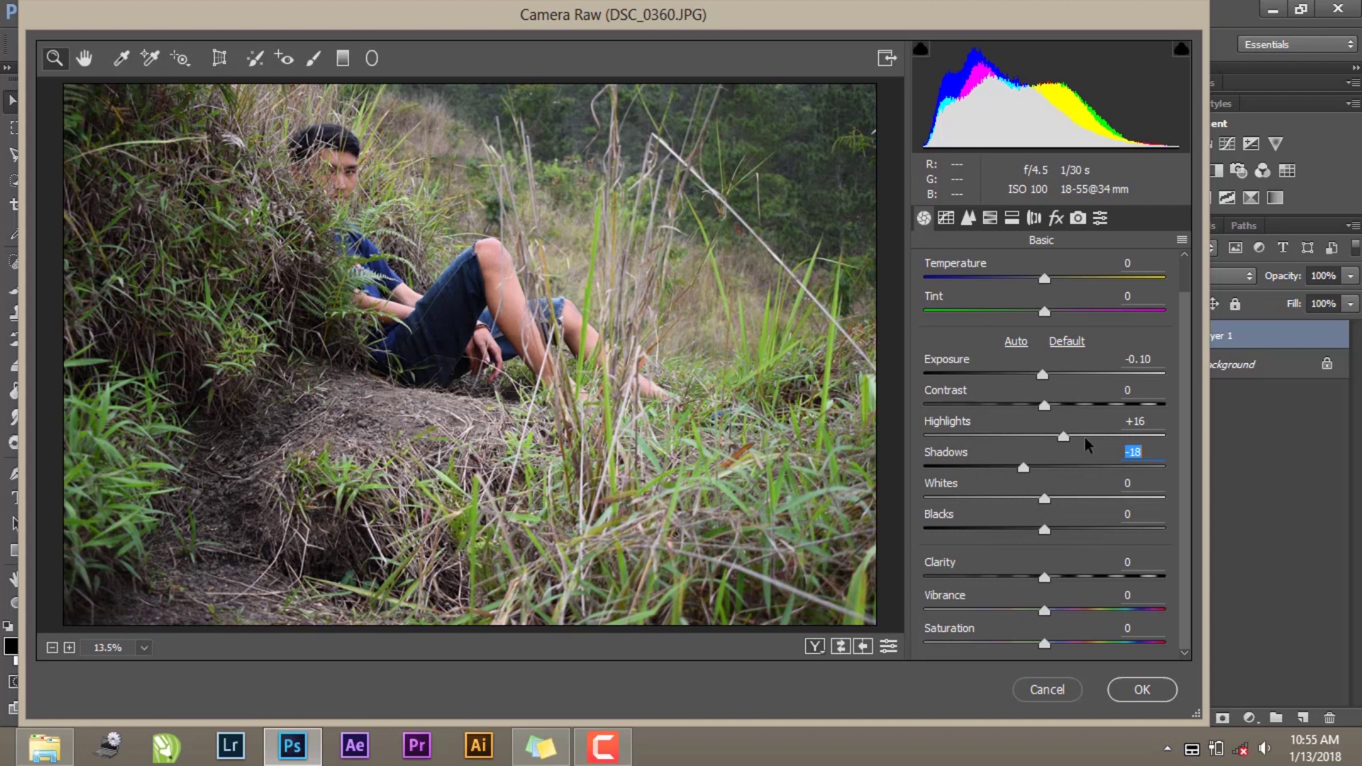
pyautogui.click(1189, 414)
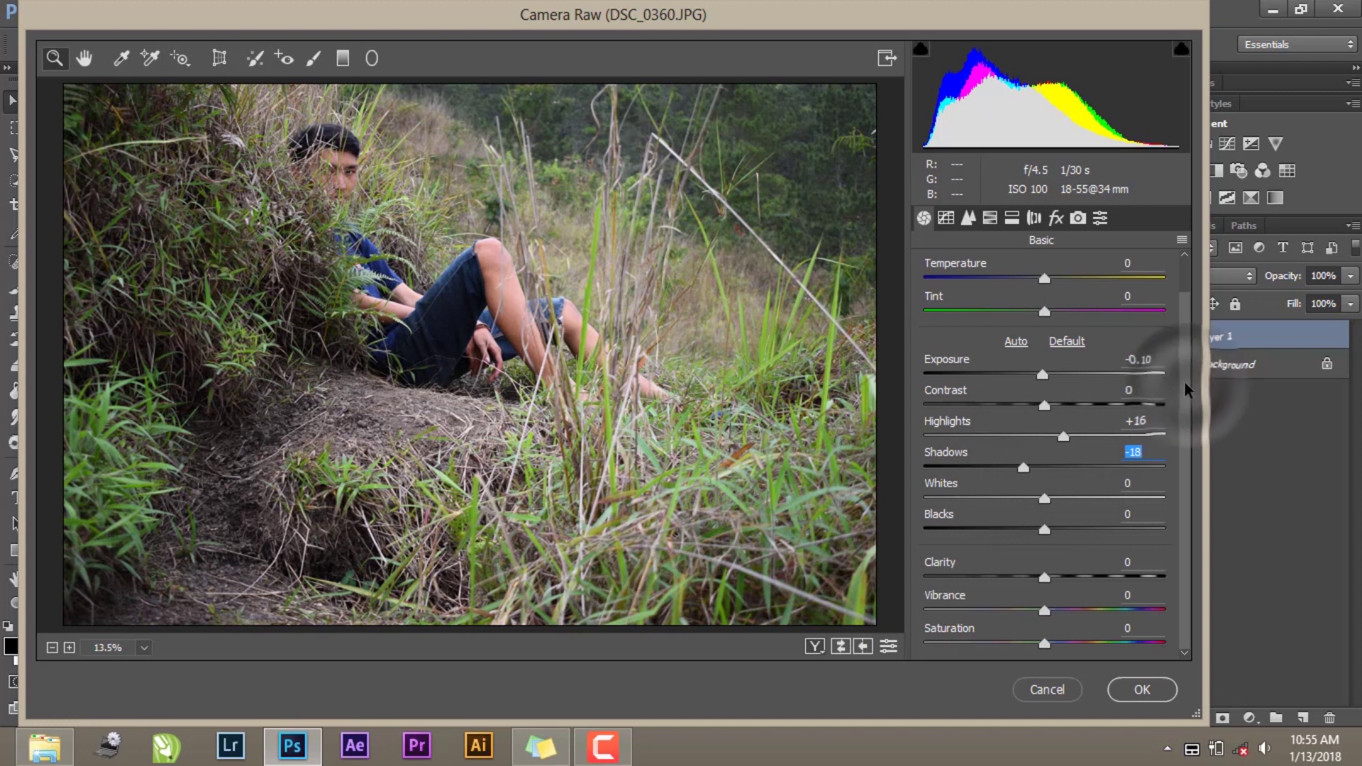
pyautogui.moveTo(1049, 642); pyautogui.dragTo(1057, 643)
pyautogui.click(1041, 397)
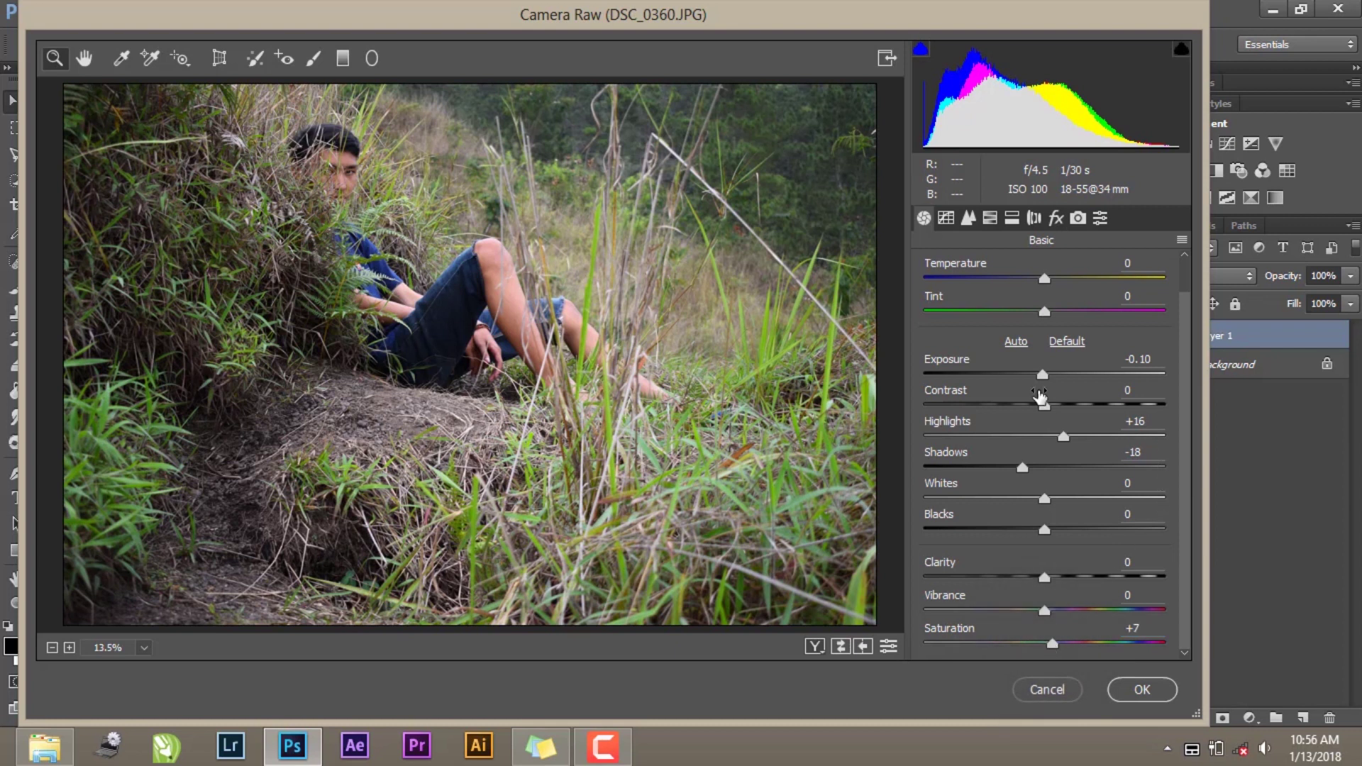
pyautogui.click(990, 220)
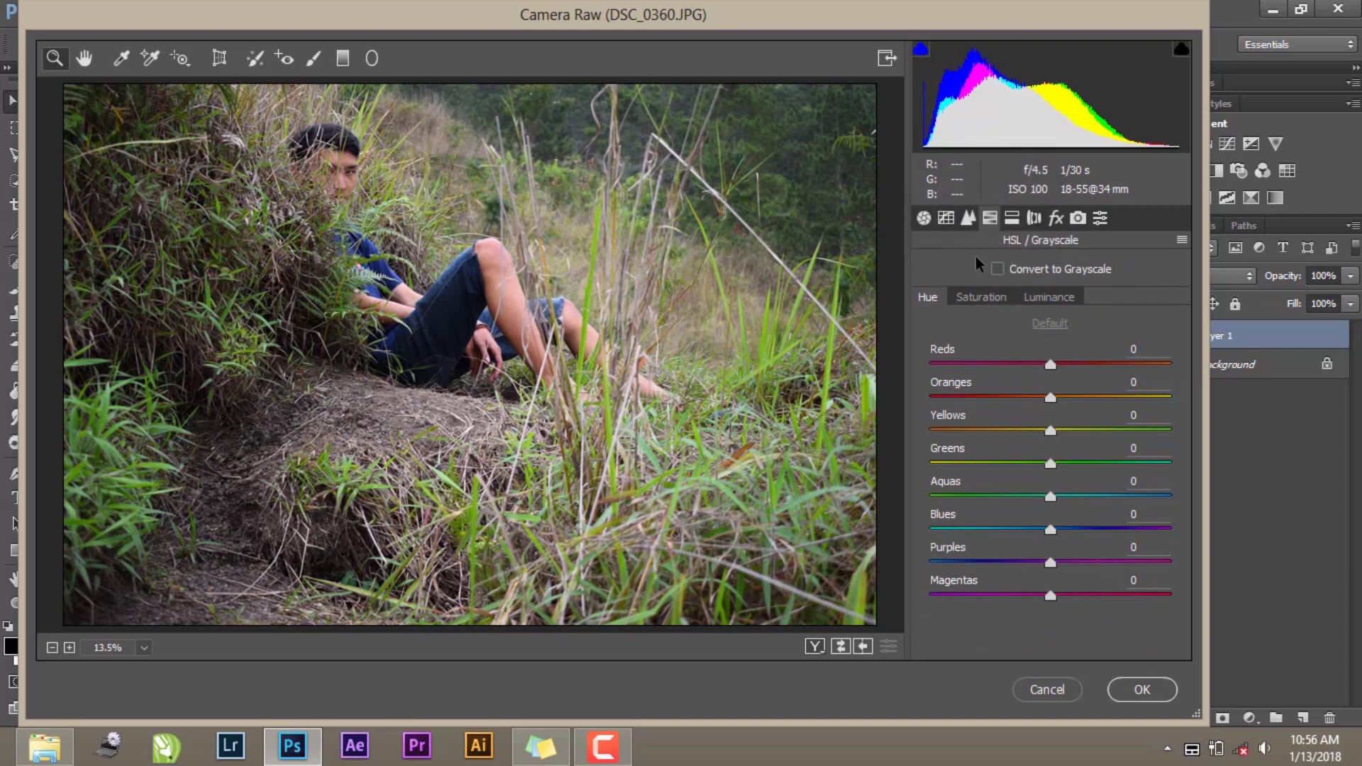
# - Set HSL saturation: Reds -79, Yellows +31, Aquas +39, Blues +16, Purples -100, Magentas -68
pyautogui.click(969, 301)
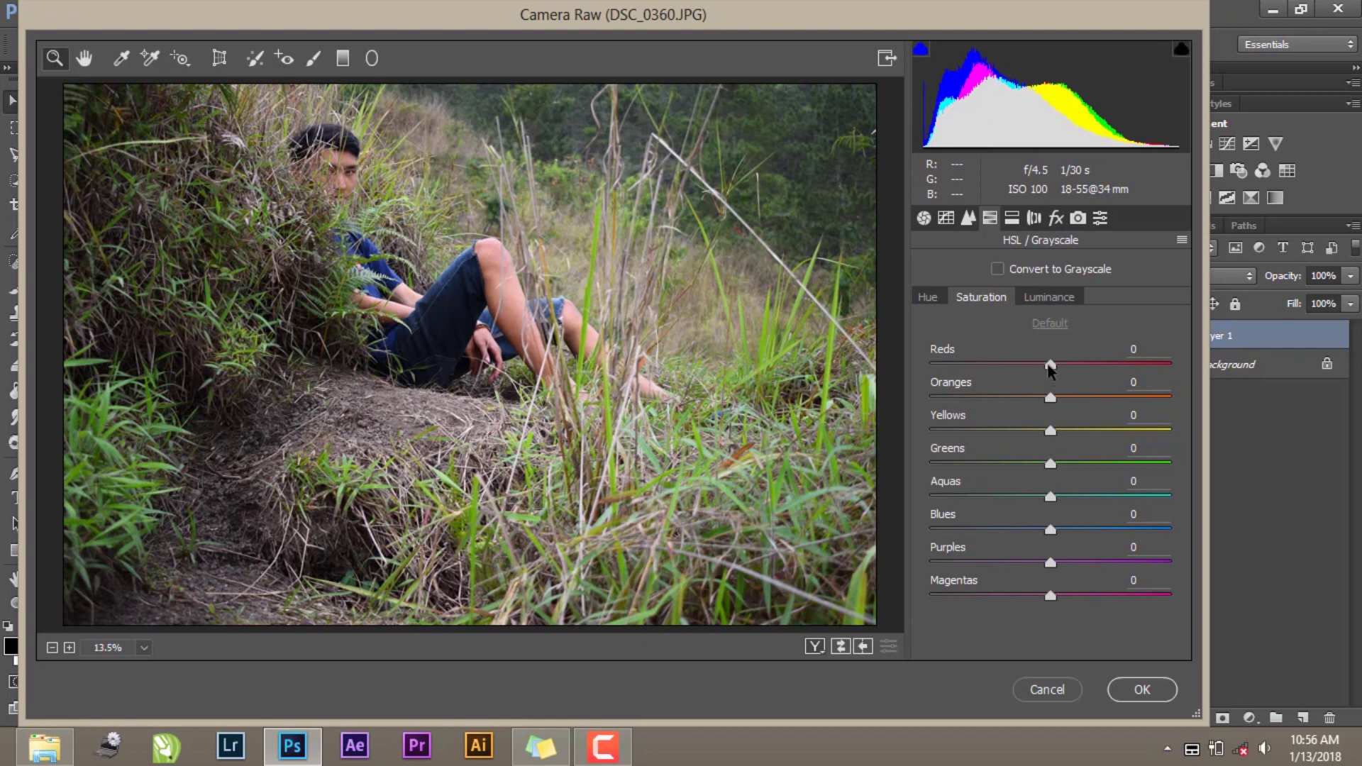
pyautogui.moveTo(1051, 364); pyautogui.dragTo(956, 364)
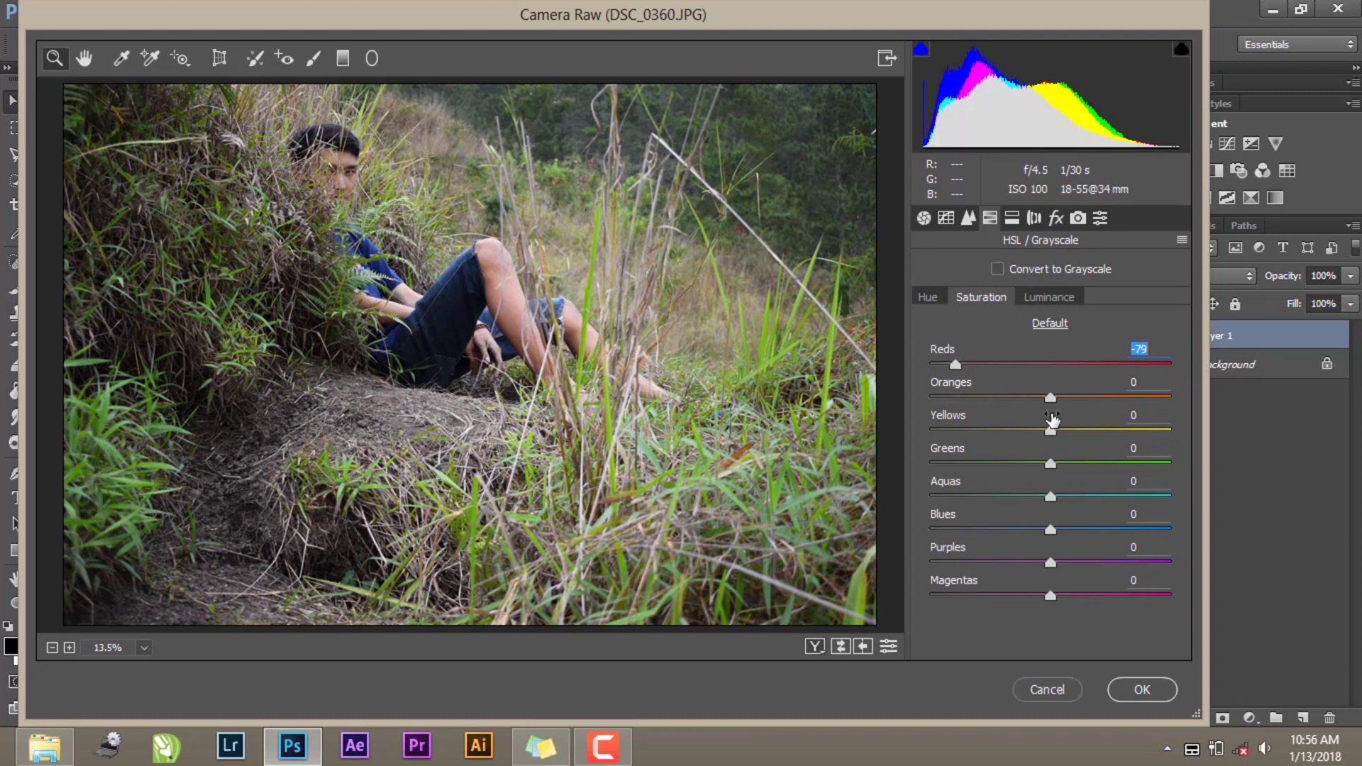
pyautogui.moveTo(1051, 431); pyautogui.dragTo(1088, 430)
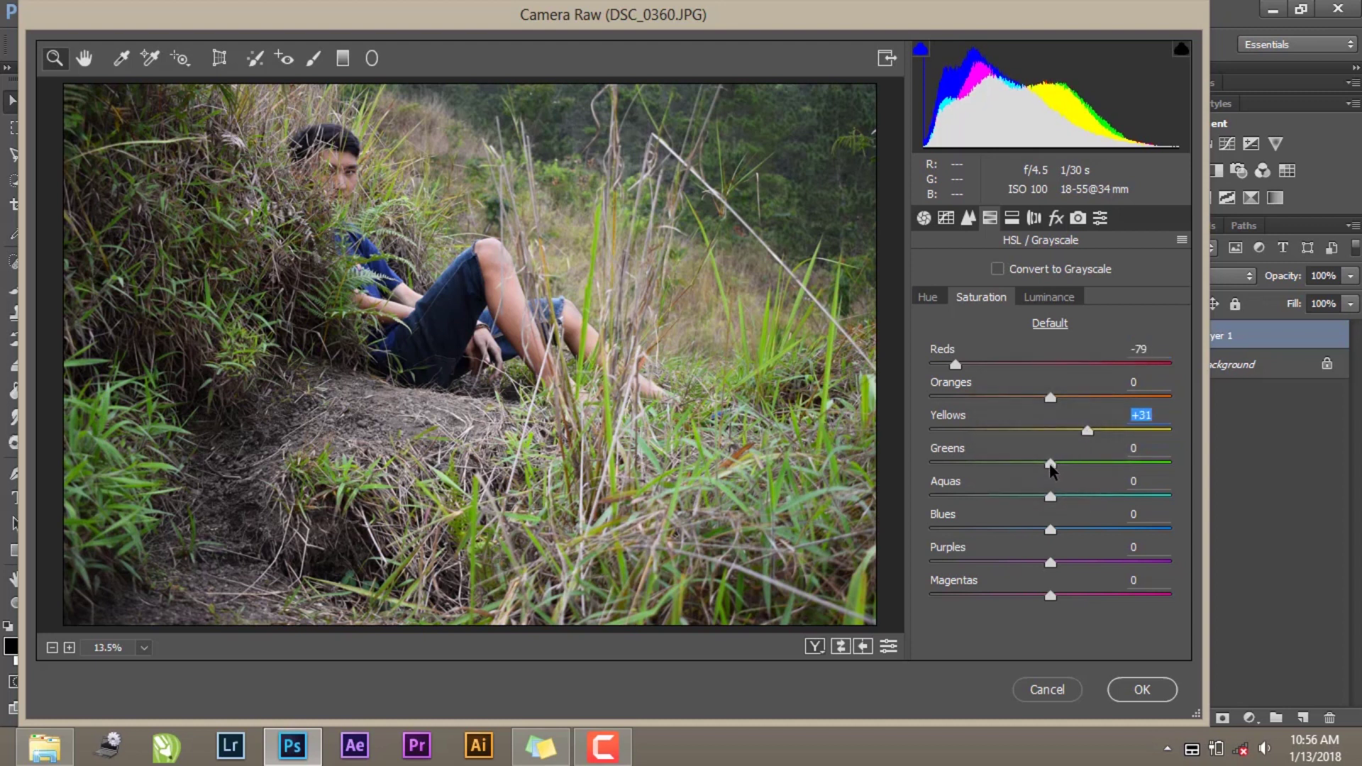
pyautogui.moveTo(1051, 497); pyautogui.dragTo(1098, 497)
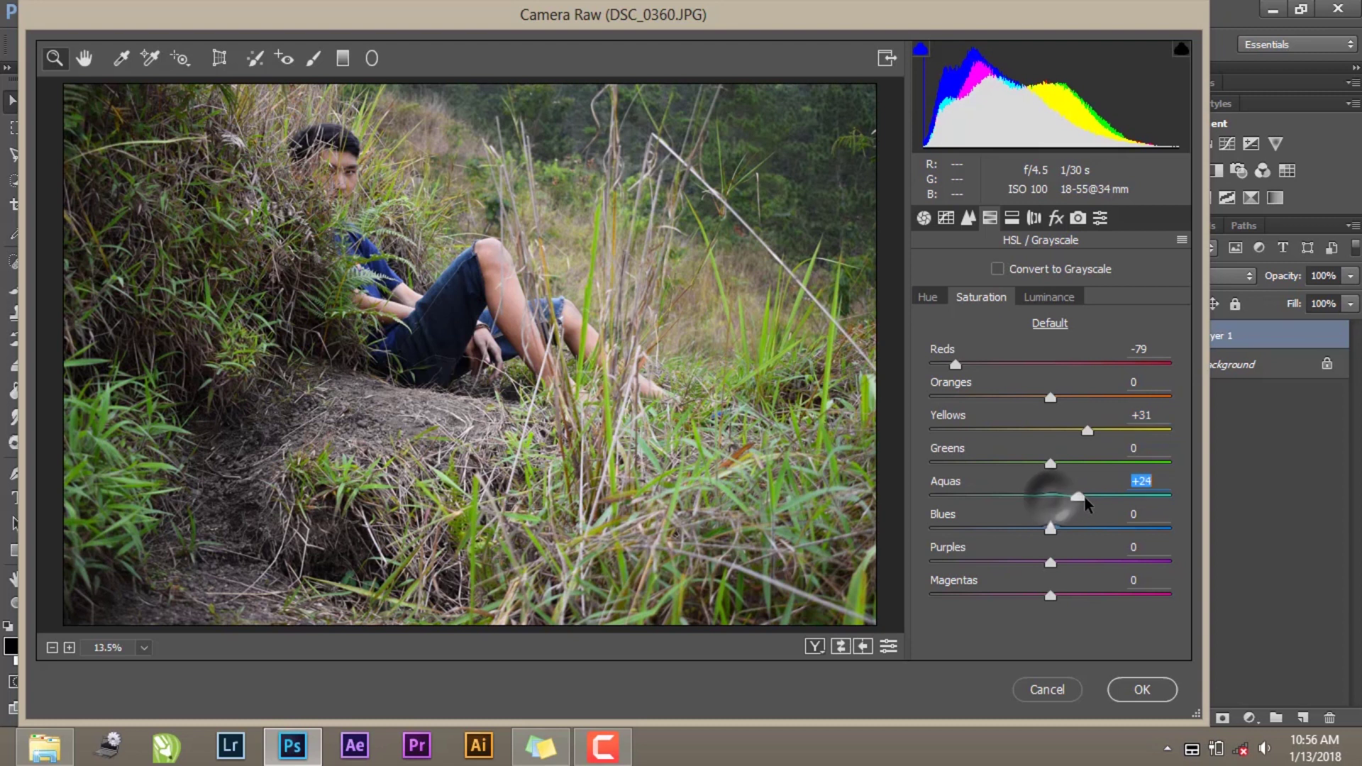
pyautogui.moveTo(1051, 530); pyautogui.dragTo(1069, 530)
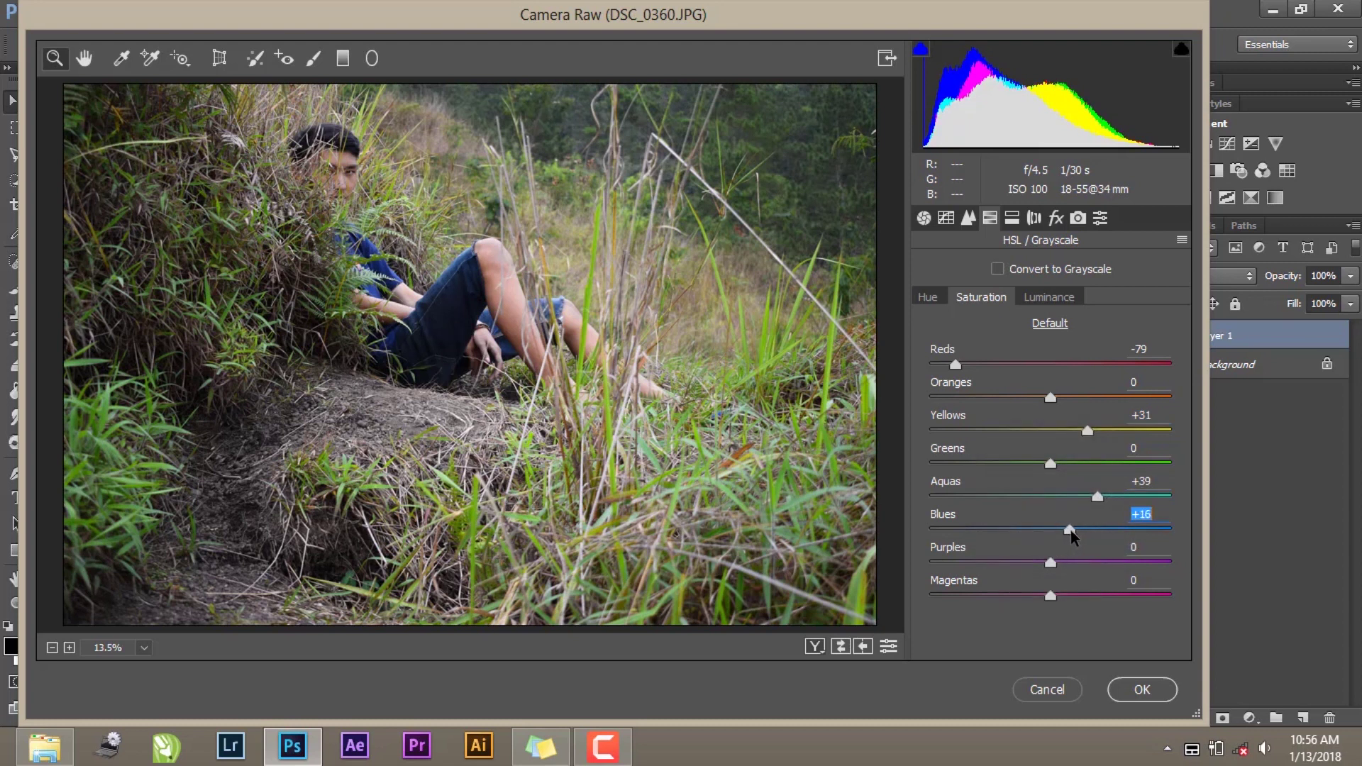
pyautogui.moveTo(1051, 563); pyautogui.dragTo(922, 563)
pyautogui.moveTo(1051, 596); pyautogui.dragTo(931, 596)
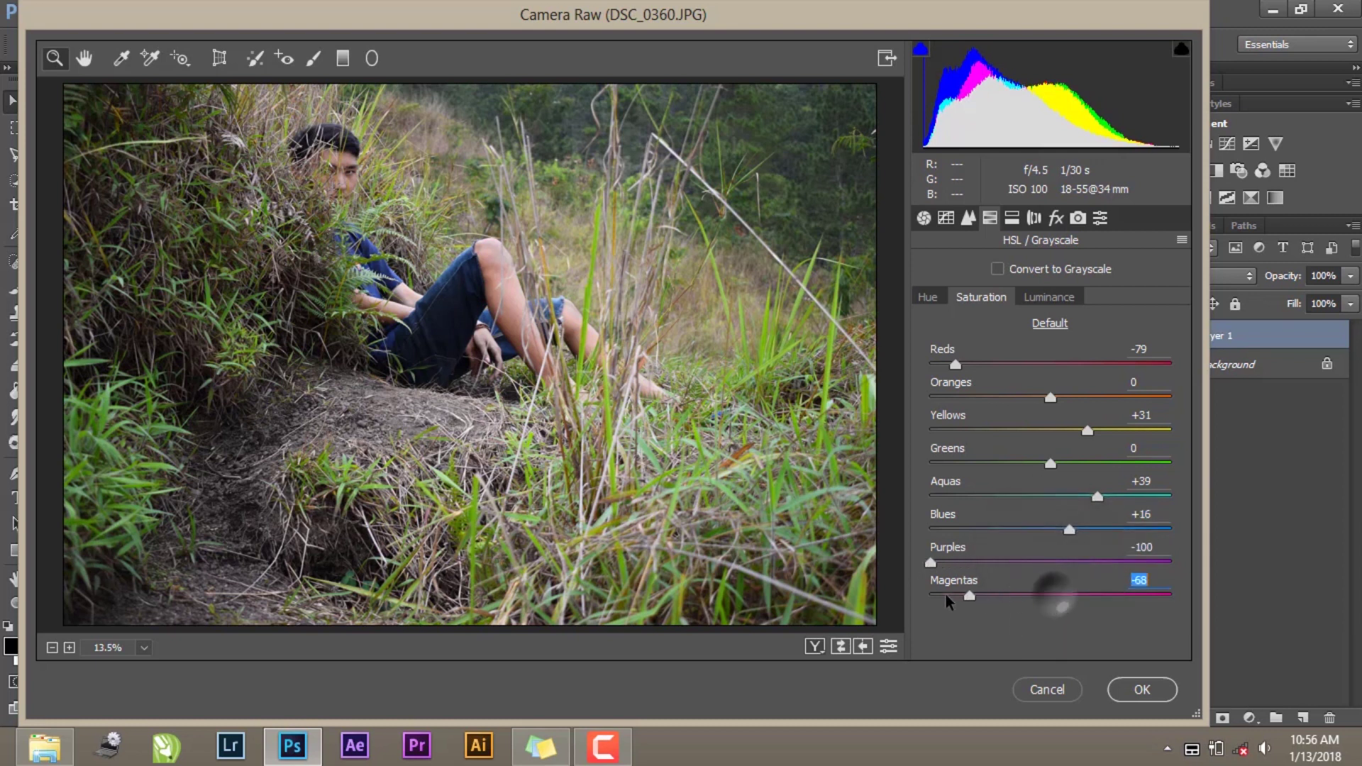
pyautogui.click(938, 299)
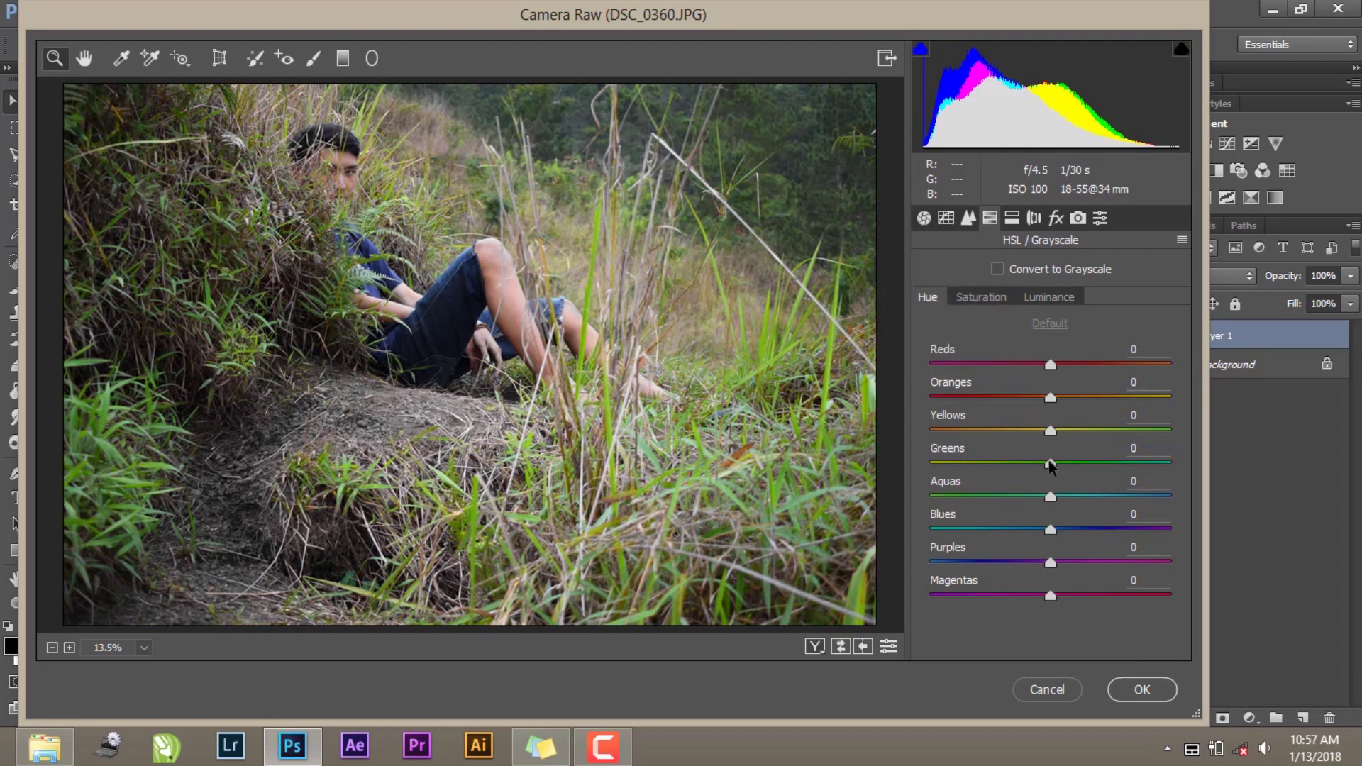
# - In the HSL Hue tab, set Greens -70, Yellows +18, Aquas +57 and Blues -22
pyautogui.moveTo(1051, 463)
pyautogui.mouseDown()
pyautogui.moveTo(934, 462)
pyautogui.moveTo(952, 460)
pyautogui.mouseUp()
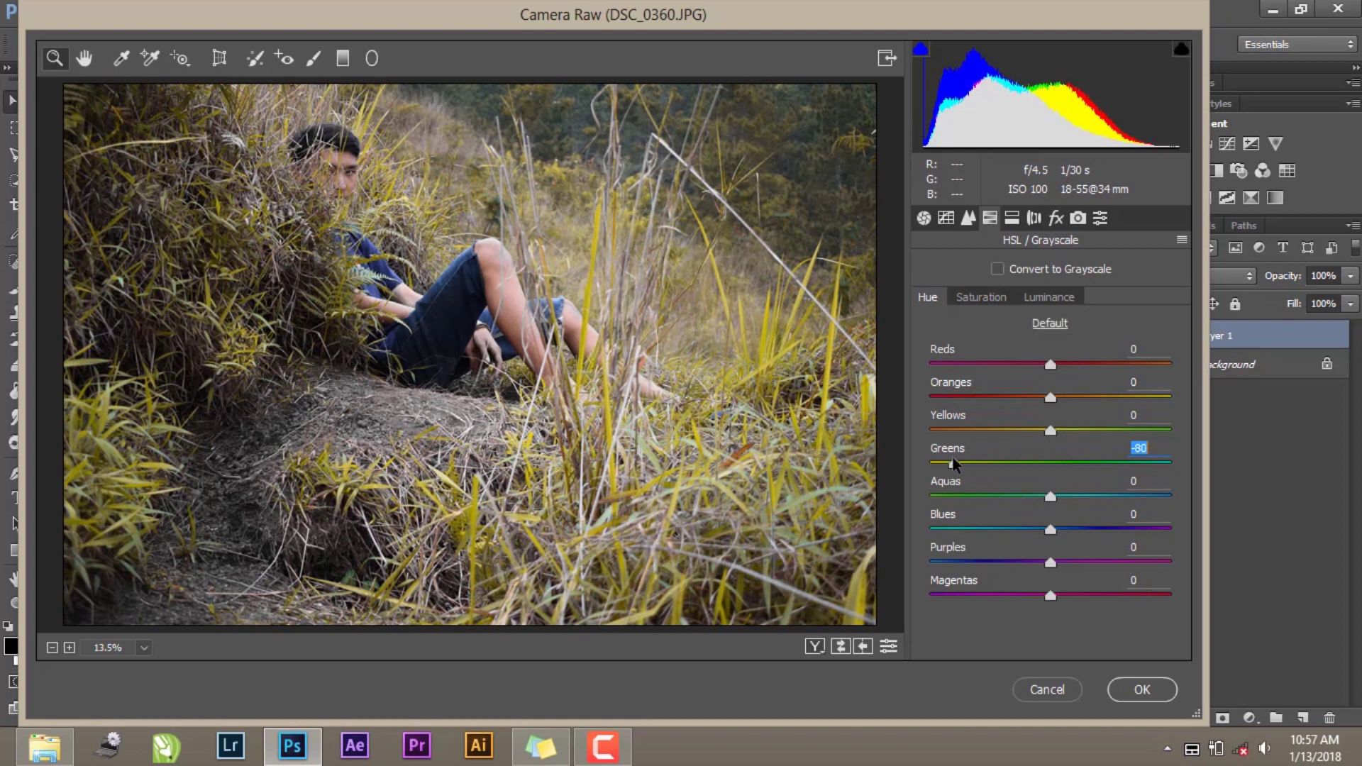
pyautogui.moveTo(953, 463)
pyautogui.mouseDown()
pyautogui.moveTo(1173, 461)
pyautogui.moveTo(948, 467)
pyautogui.mouseUp()
pyautogui.moveTo(1051, 432)
pyautogui.mouseDown()
pyautogui.moveTo(1199, 410)
pyautogui.moveTo(1073, 433)
pyautogui.mouseUp()
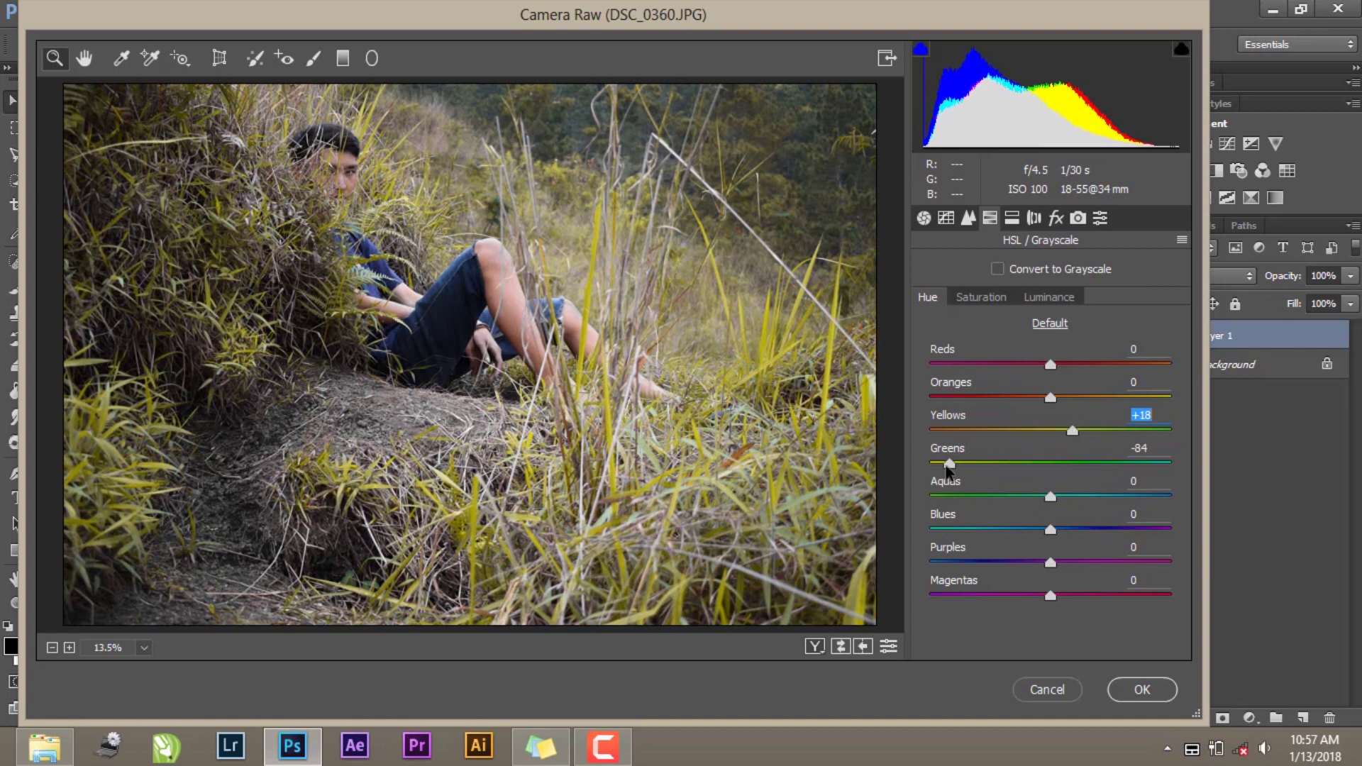
pyautogui.moveTo(949, 464); pyautogui.dragTo(966, 465)
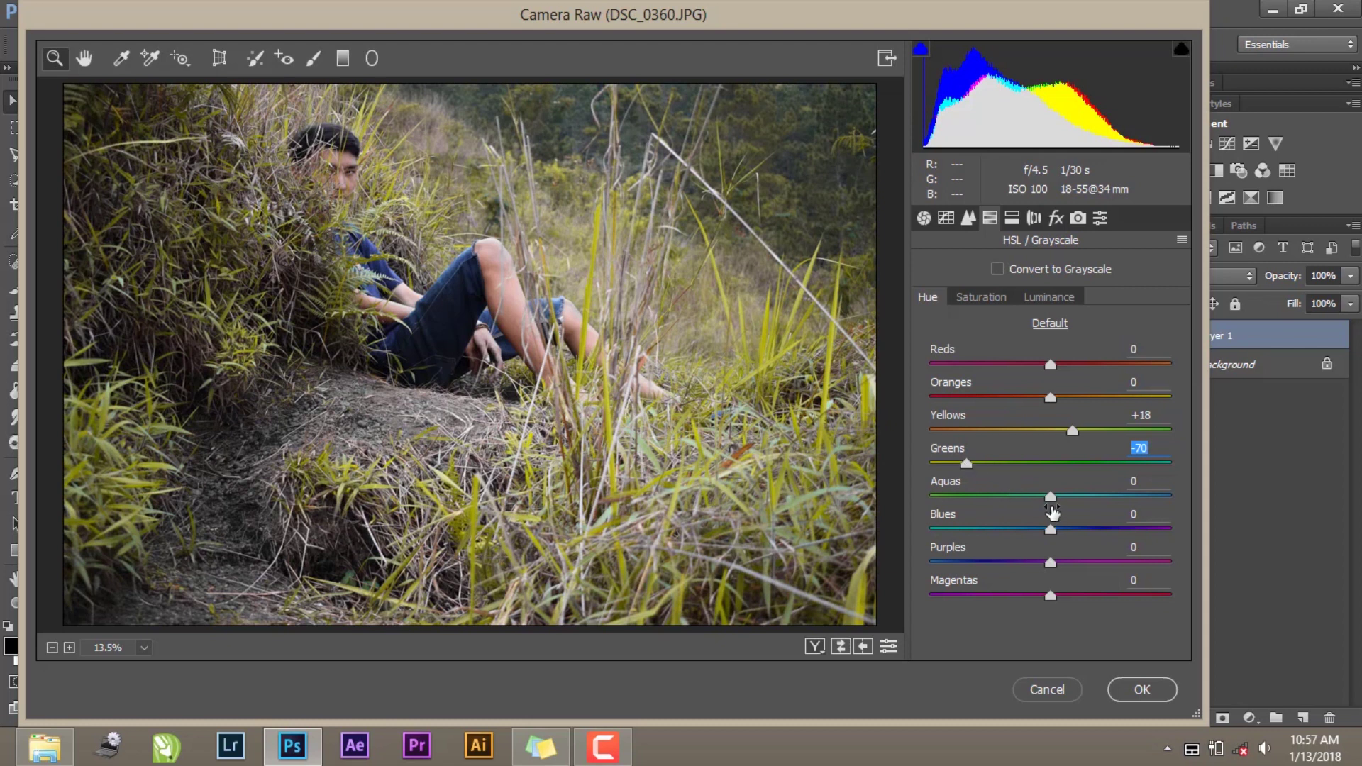
pyautogui.click(1053, 498)
pyautogui.moveTo(1055, 501); pyautogui.dragTo(1119, 496)
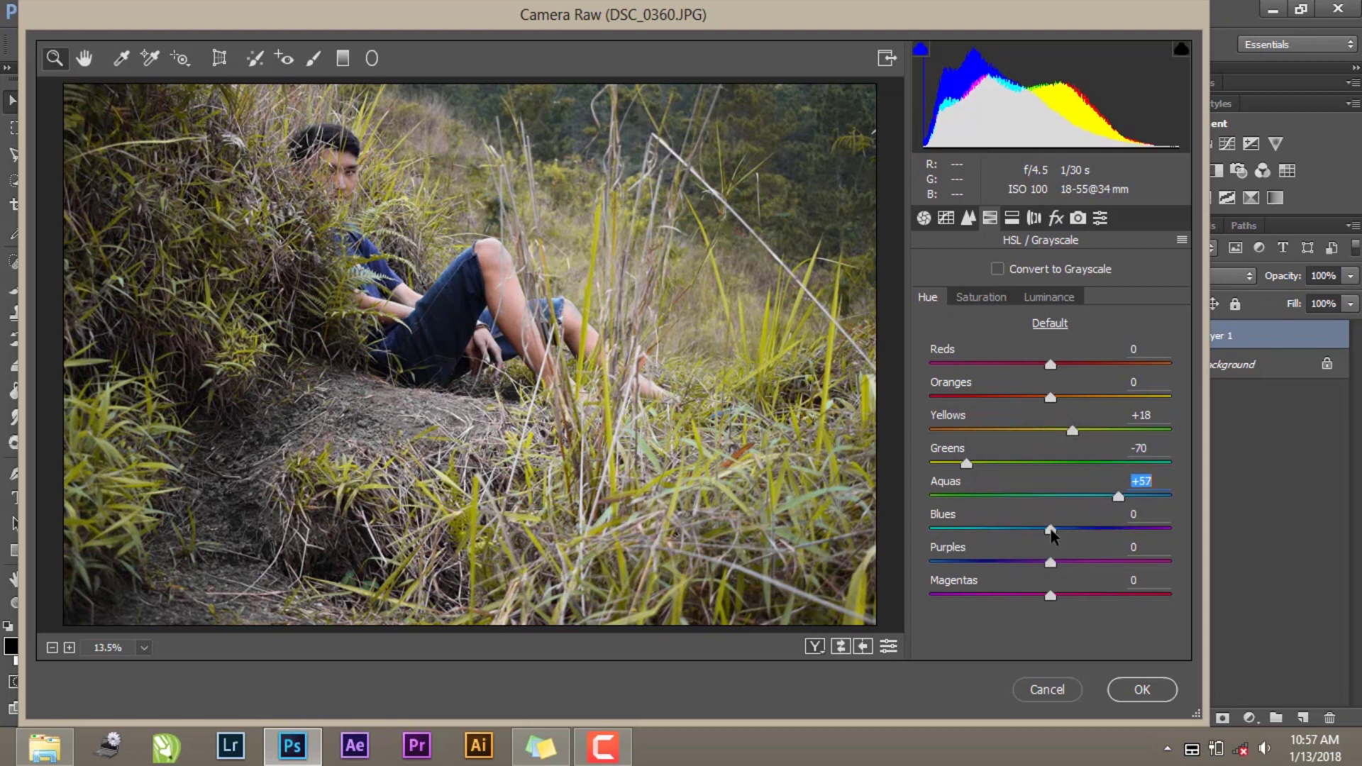
pyautogui.moveTo(1051, 531); pyautogui.dragTo(1024, 530)
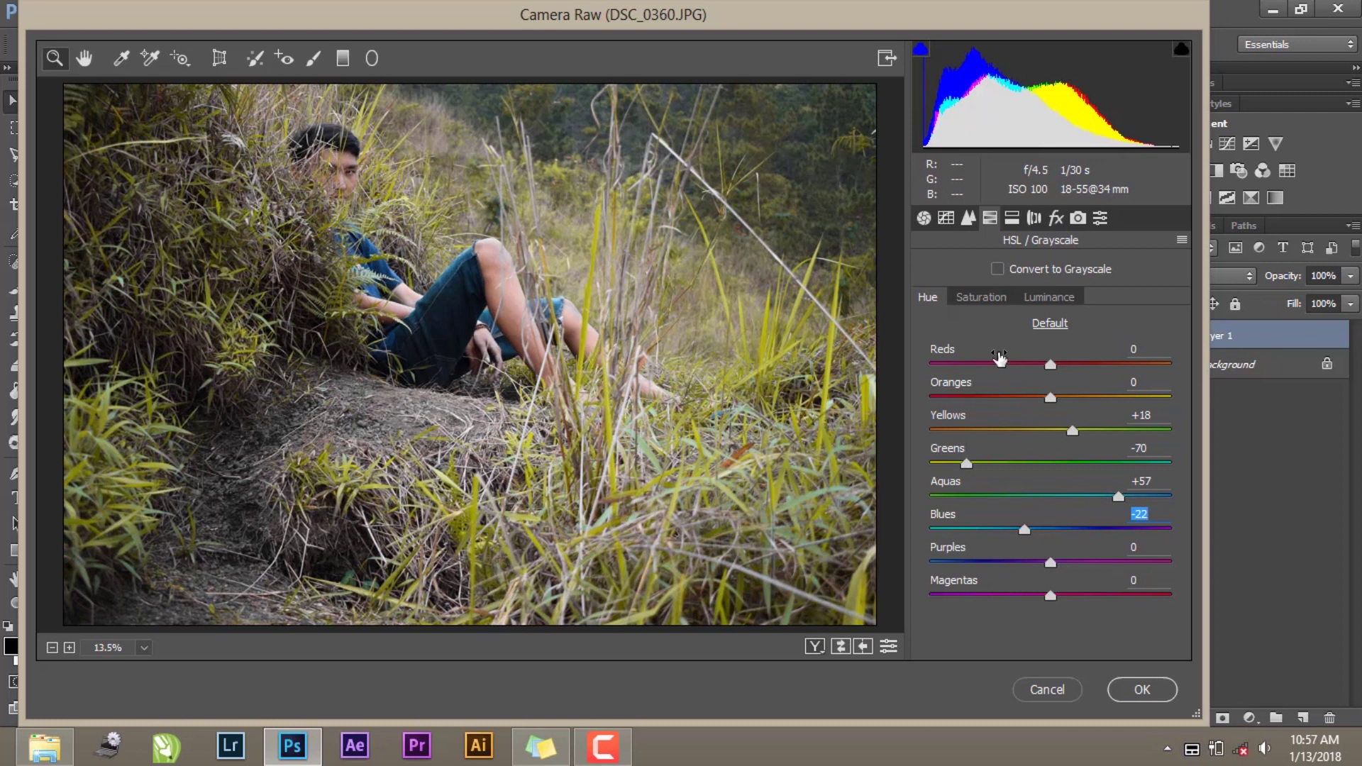
# - Raise the Greens saturation to +26 and apply the Camera Raw grade to Layer 1
pyautogui.click(981, 298)
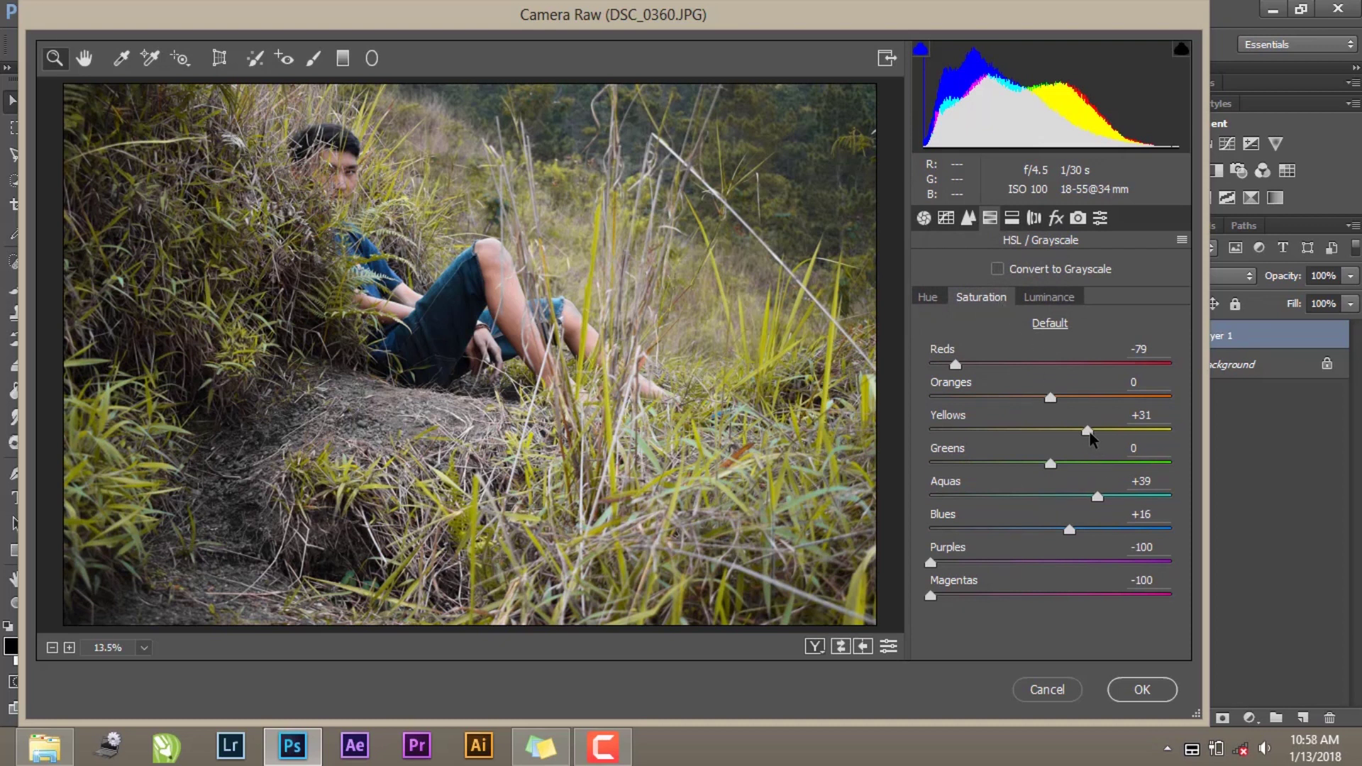
pyautogui.moveTo(1051, 463)
pyautogui.mouseDown()
pyautogui.moveTo(1136, 463)
pyautogui.moveTo(1055, 463)
pyautogui.mouseUp()
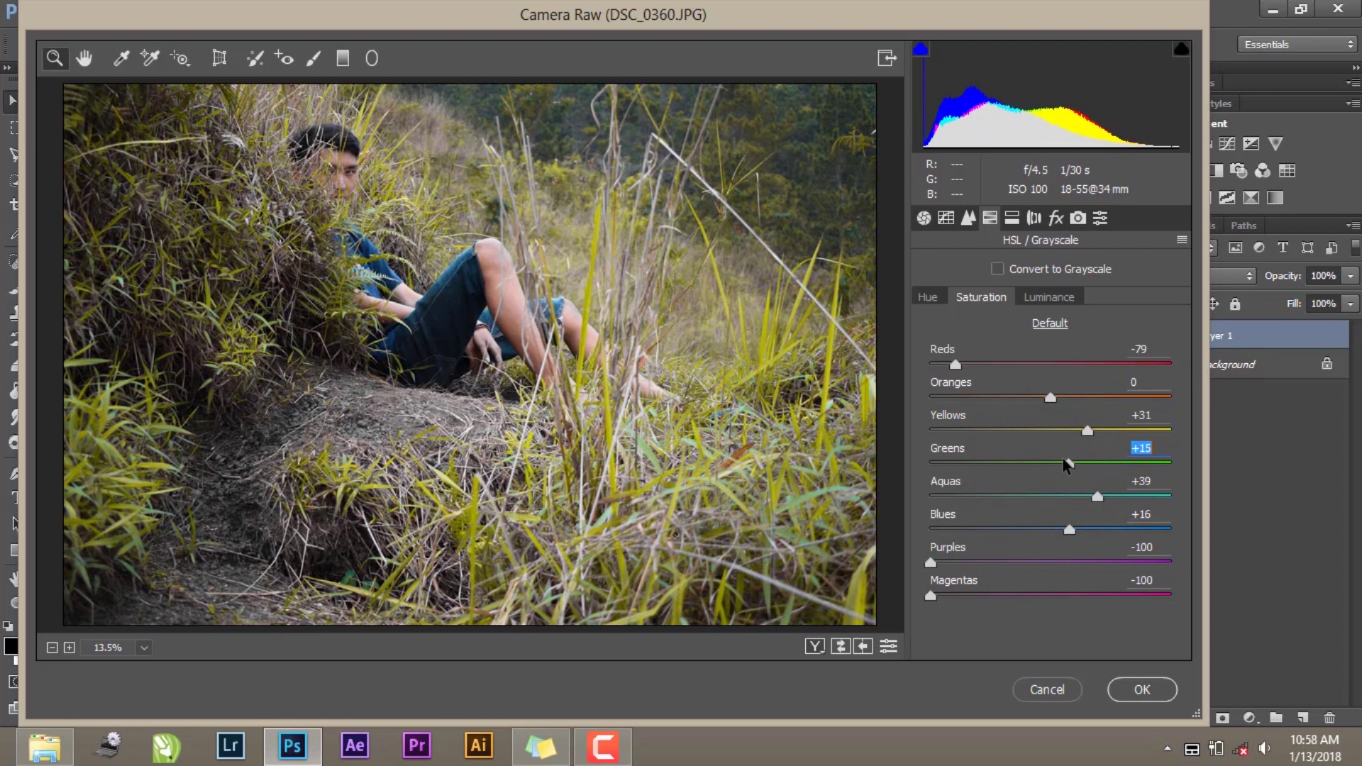
pyautogui.moveTo(1056, 463); pyautogui.dragTo(1078, 464)
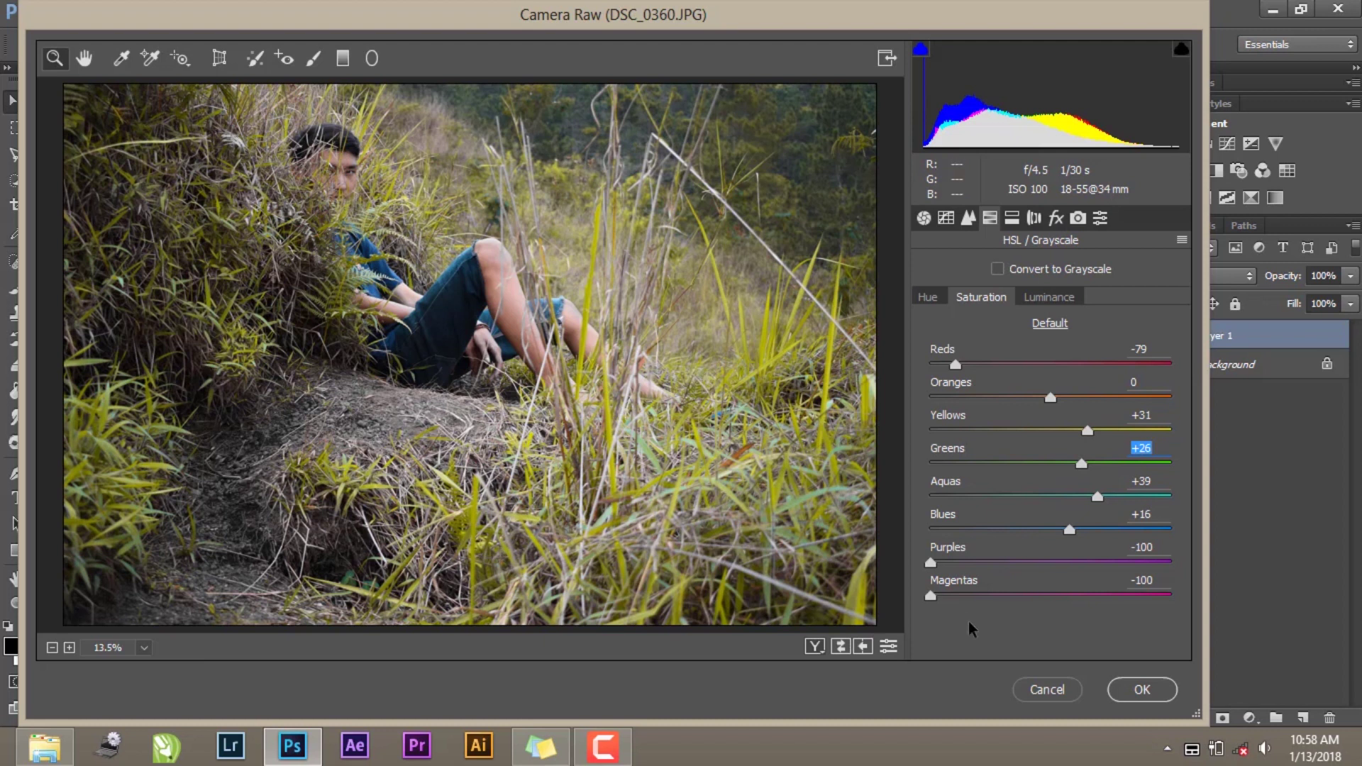
pyautogui.click(1143, 690)
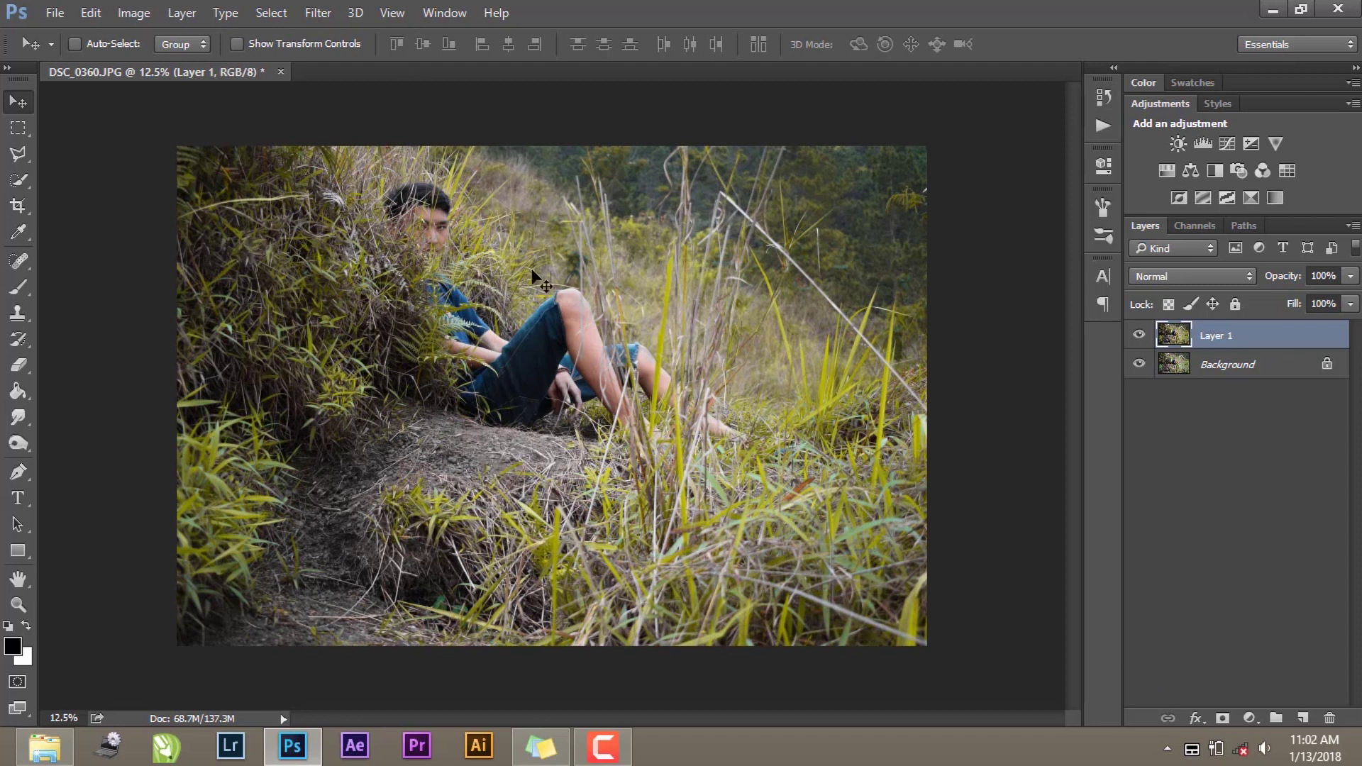
pyautogui.hotkey('ctrl', 'b')
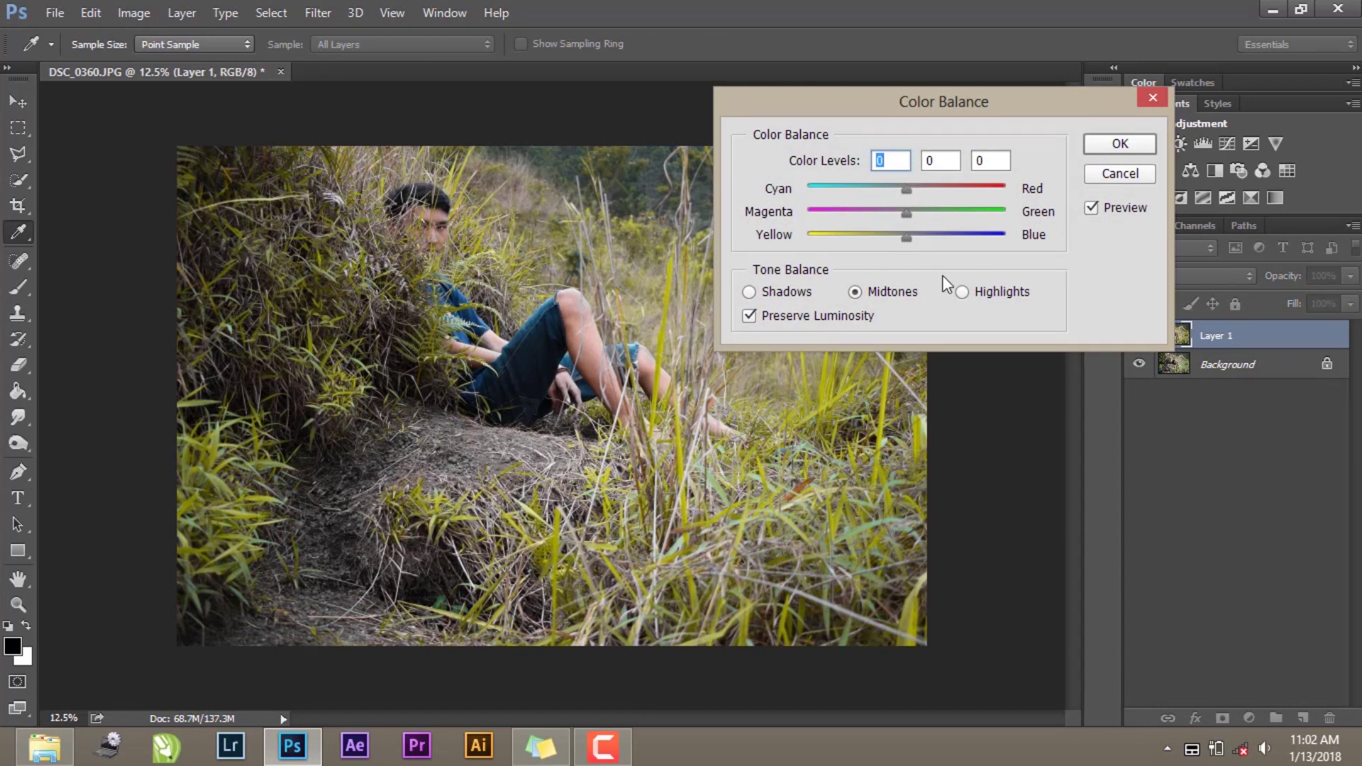
# - Apply a Color Balance with Shadows levels set to -20, 0, +3 on Layer 1
pyautogui.click(964, 298)
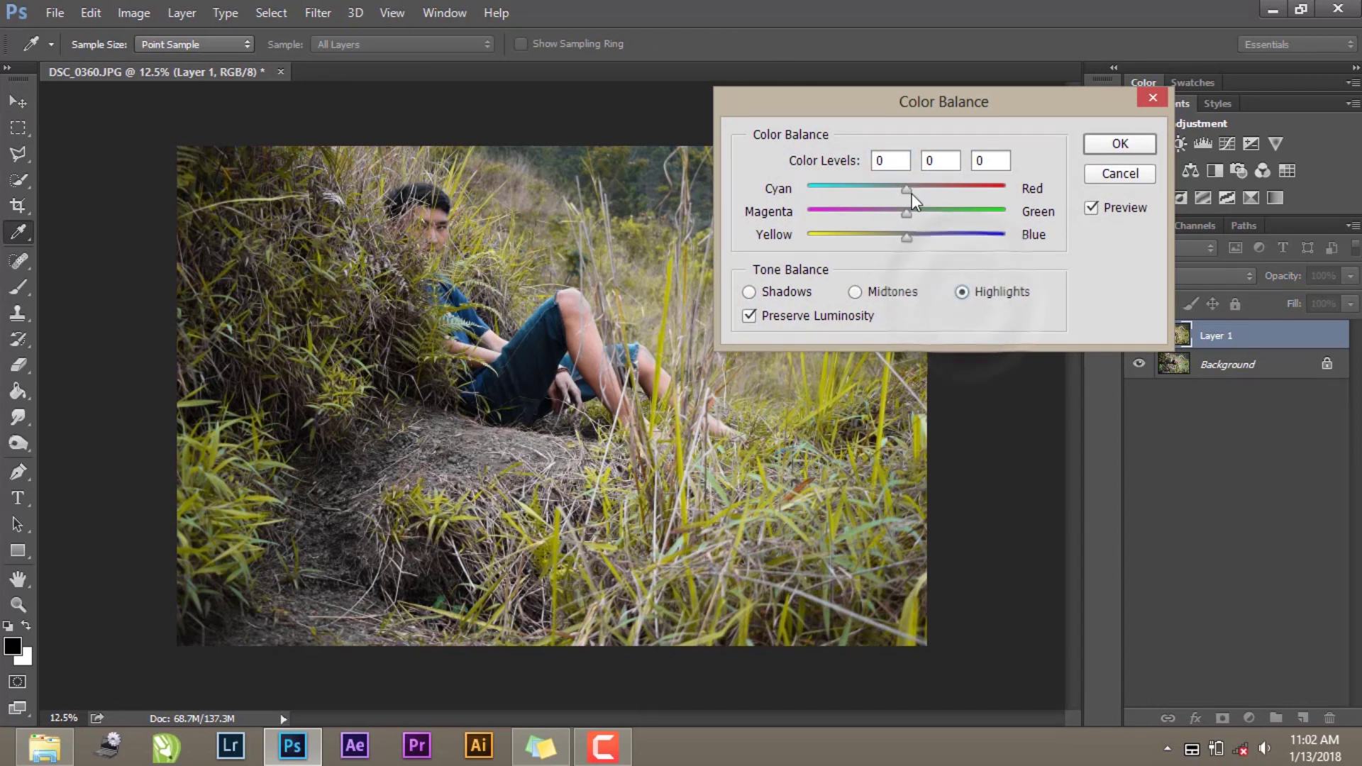
pyautogui.moveTo(905, 187); pyautogui.dragTo(865, 191)
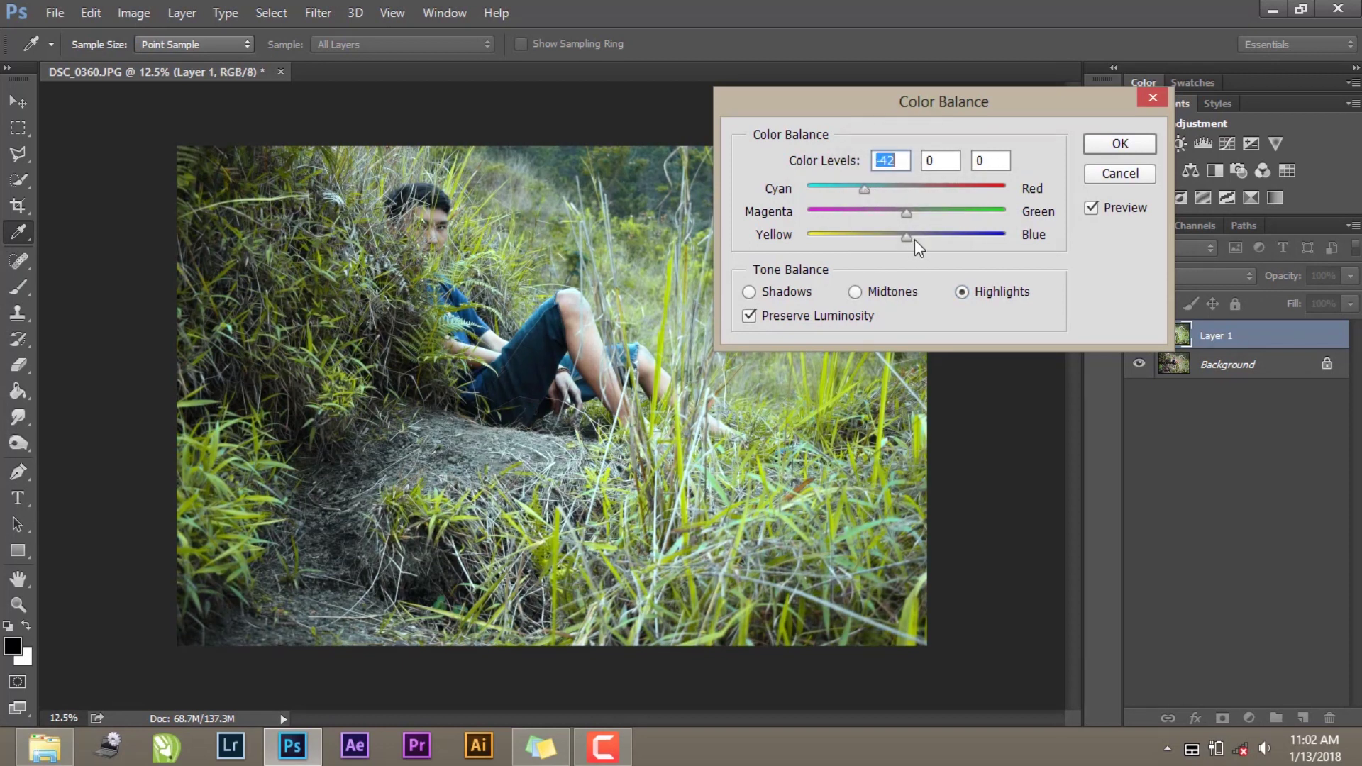
pyautogui.moveTo(908, 237); pyautogui.dragTo(918, 238)
pyautogui.click(863, 293)
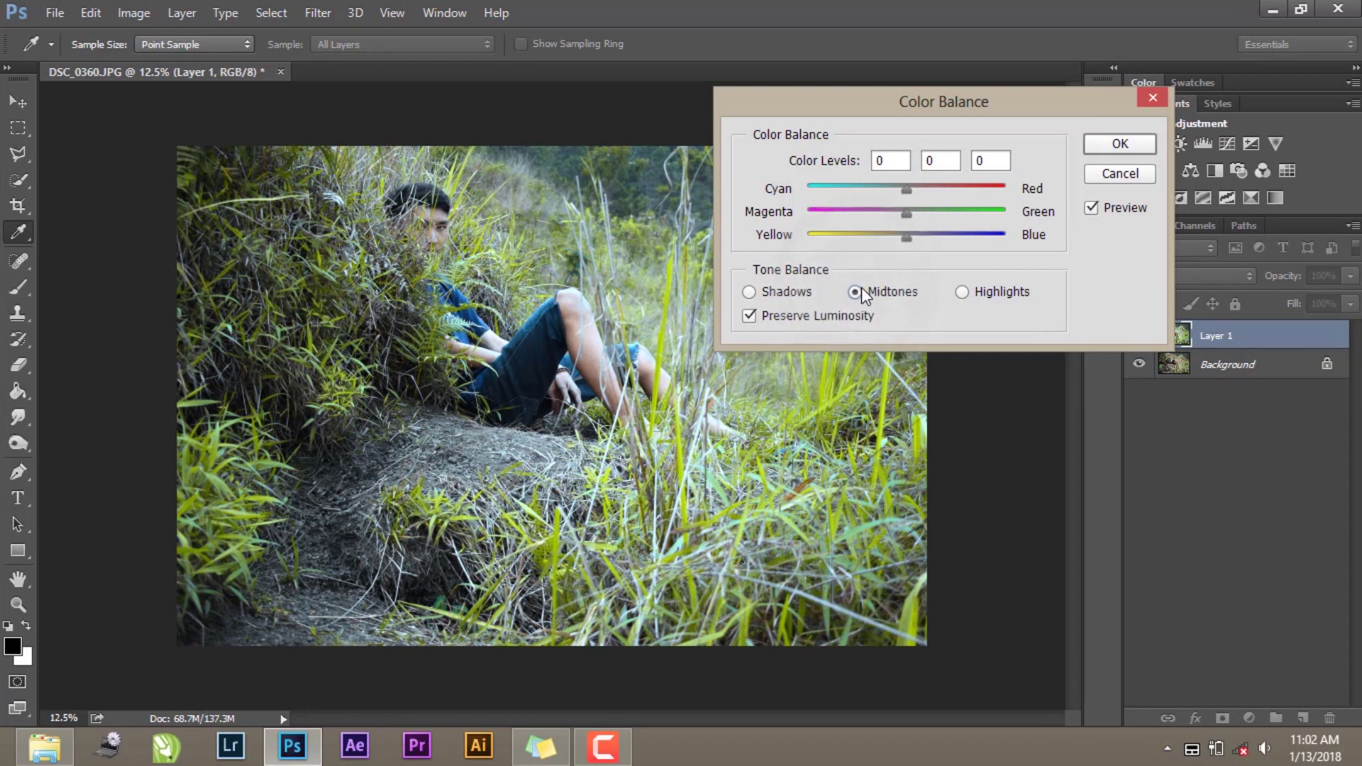
pyautogui.click(749, 292)
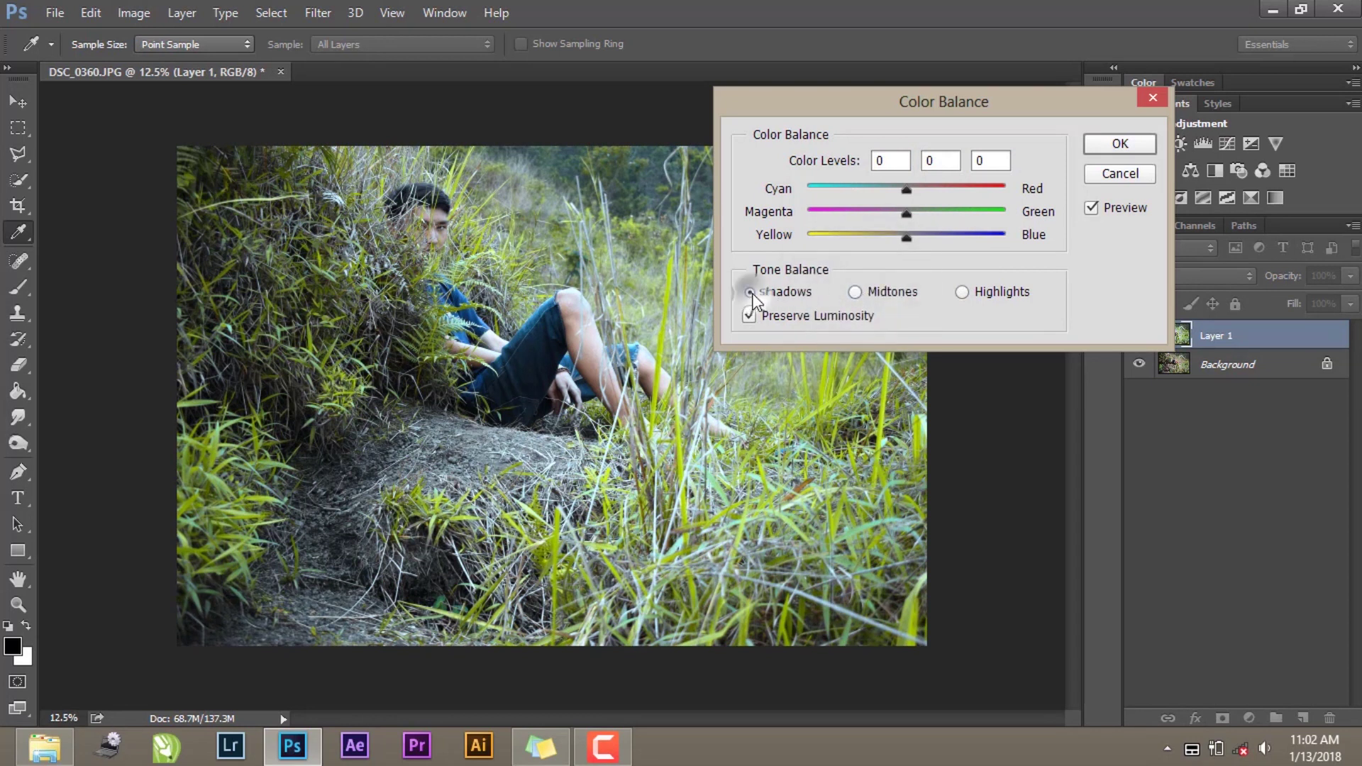
pyautogui.moveTo(903, 190); pyautogui.dragTo(883, 190)
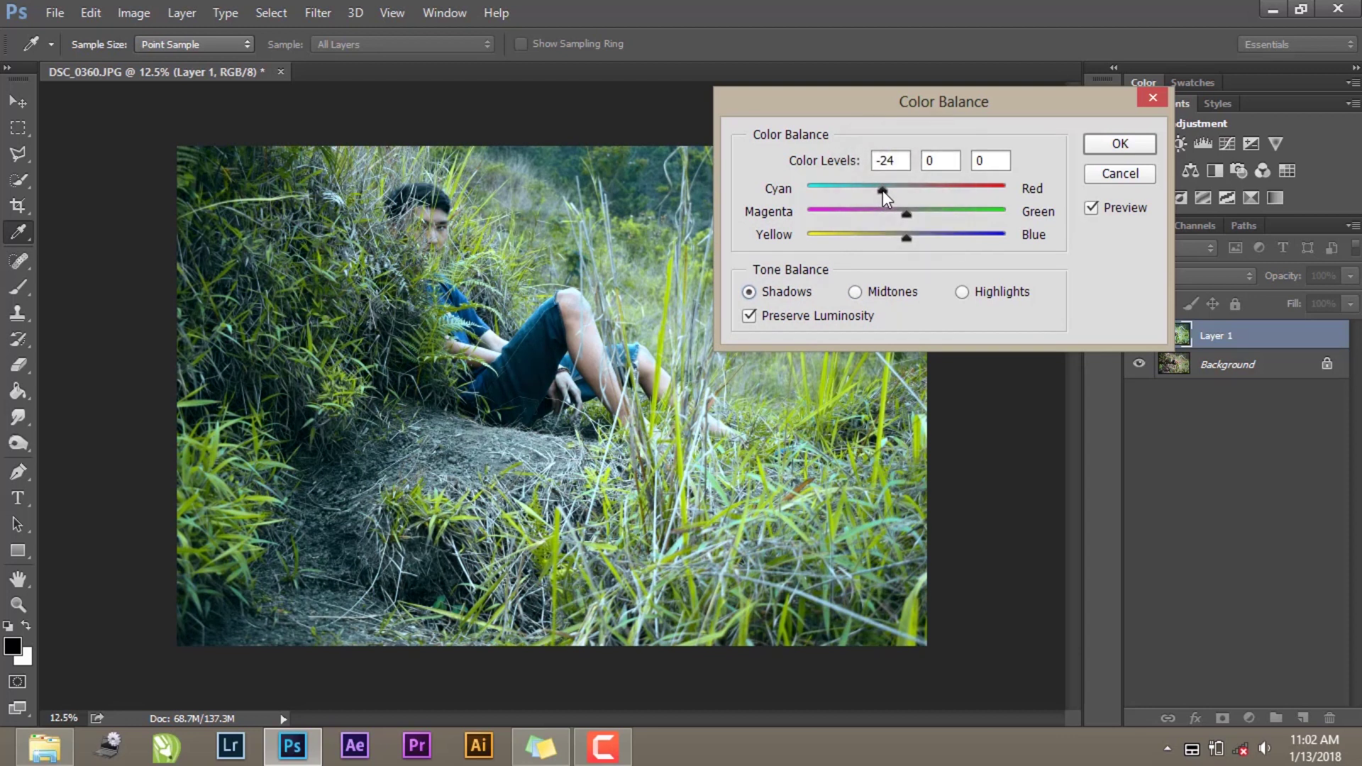
pyautogui.moveTo(907, 238); pyautogui.dragTo(911, 241)
pyautogui.moveTo(883, 191); pyautogui.dragTo(889, 190)
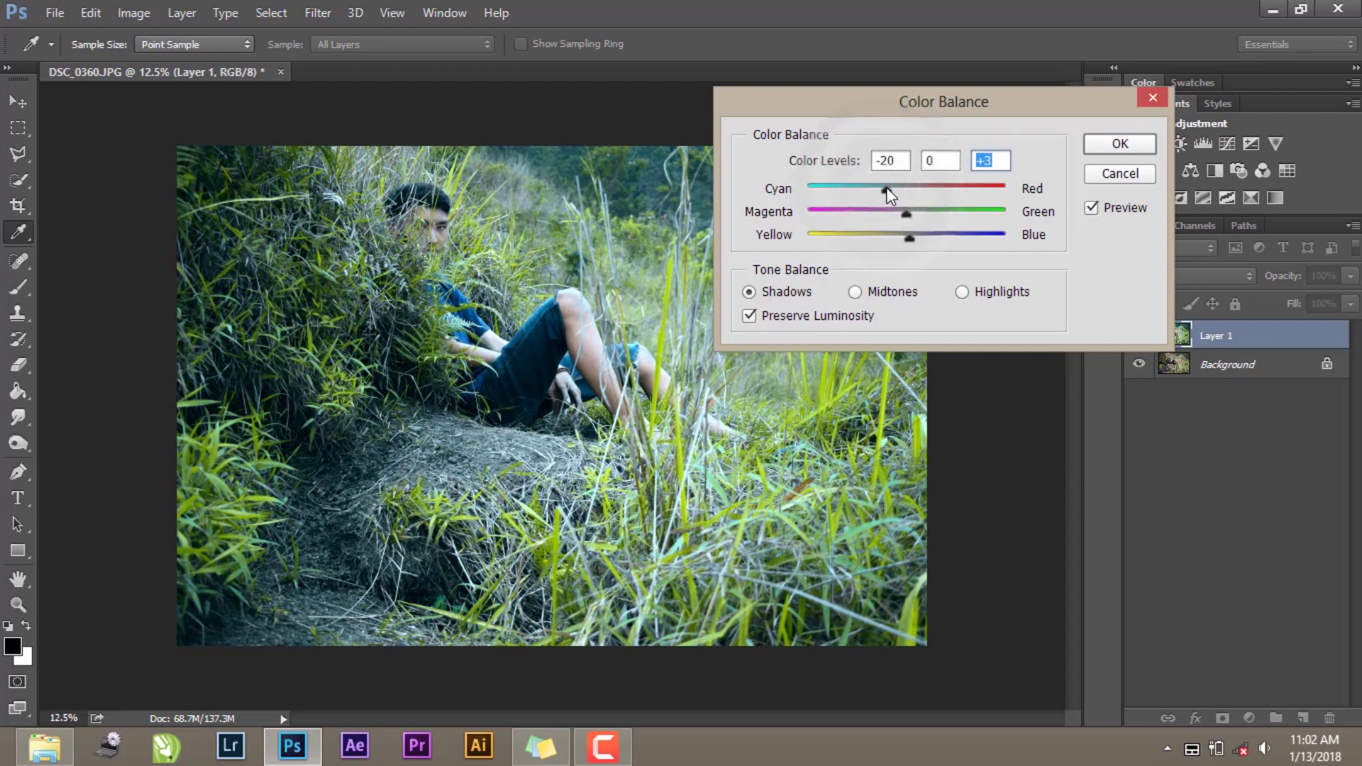
pyautogui.click(1096, 149)
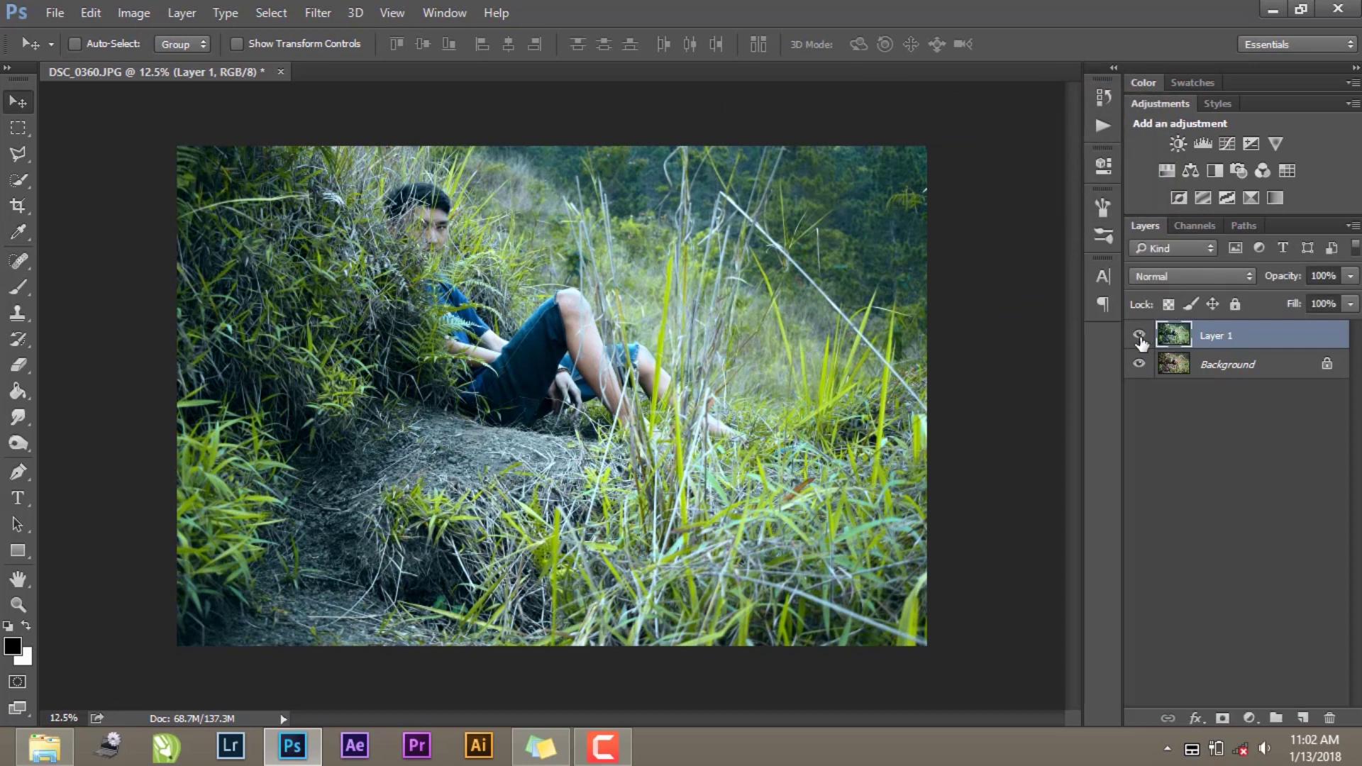
pyautogui.click(1139, 338)
pyautogui.click(1140, 338)
# - Minimize Photoshop to reveal the desktop and its sticky note
pyautogui.click(1275, 9)
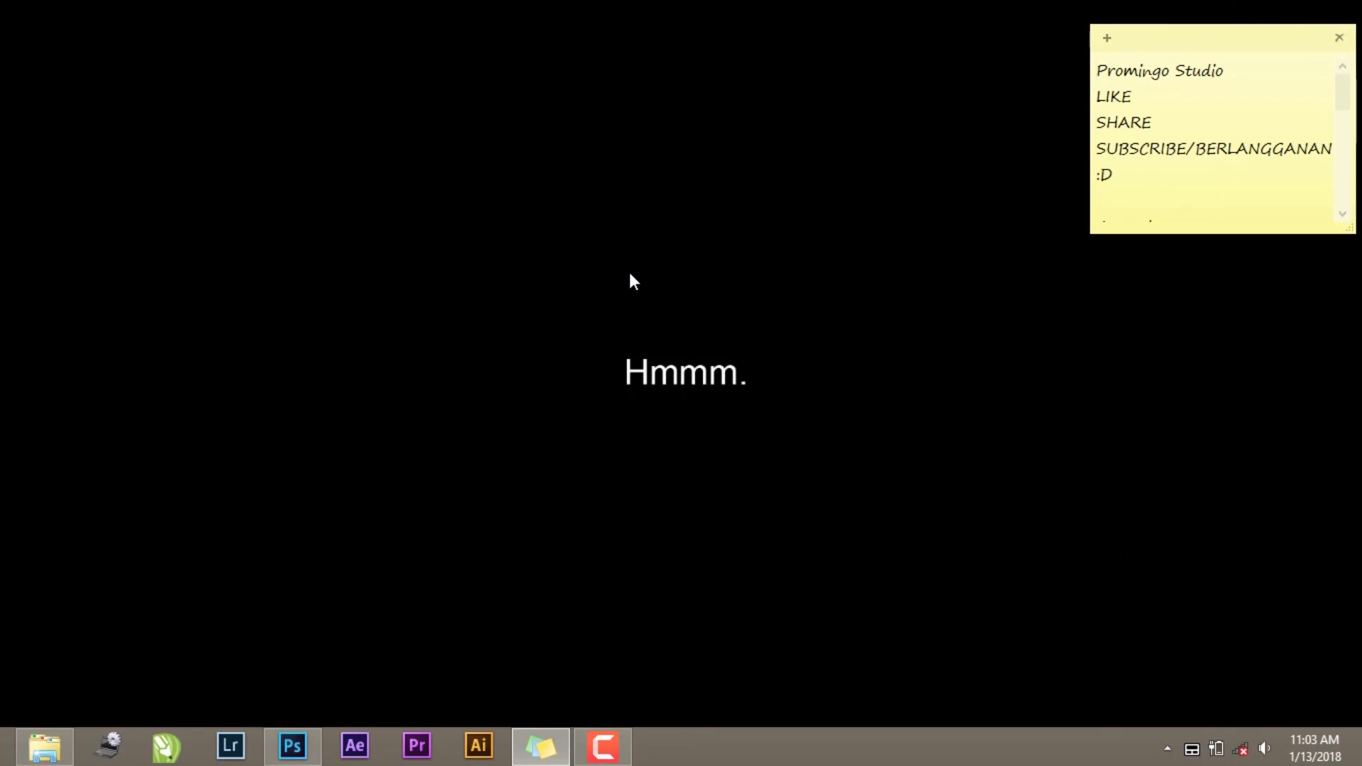